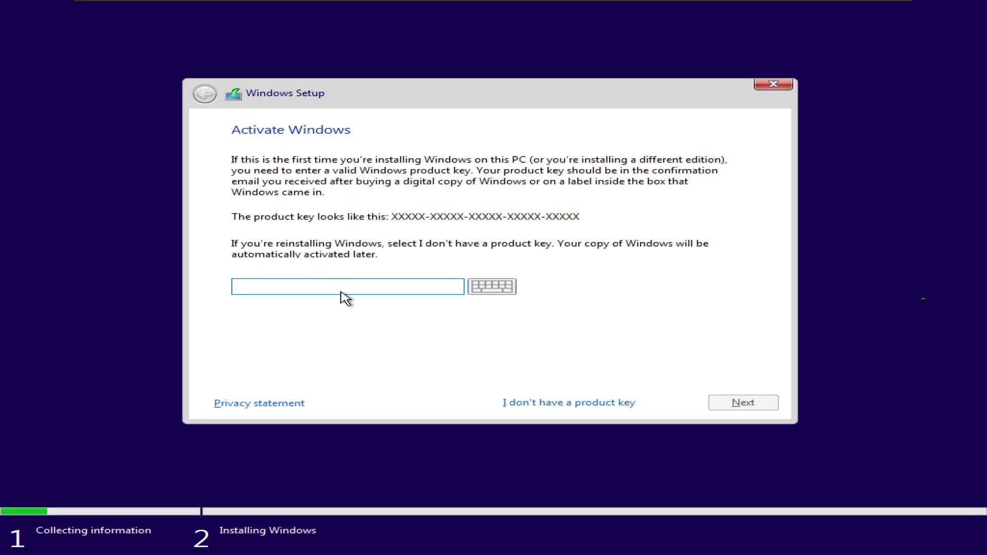
Proceed without a product key to a custom Windows-only installation, accepting the license terms on the way.
click(525, 405)
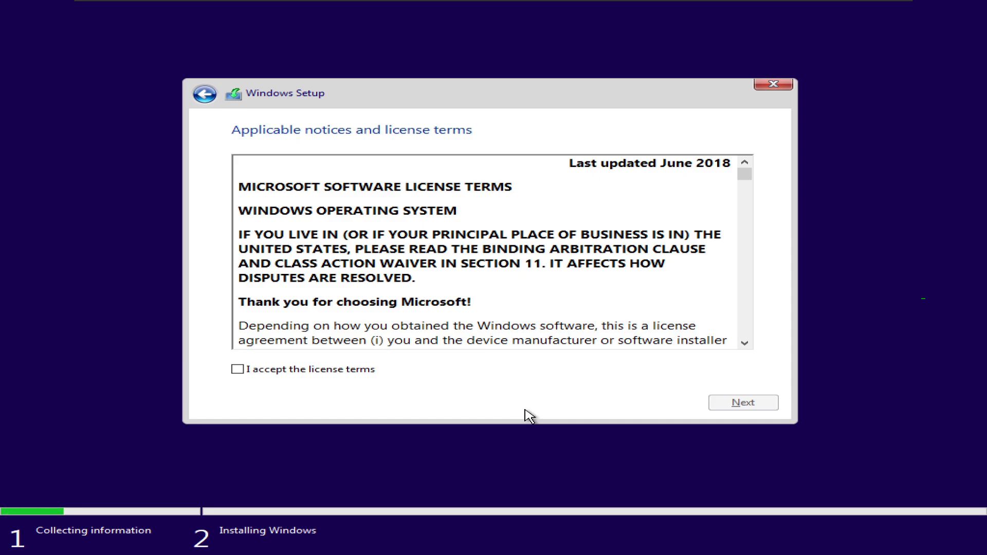
click(370, 373)
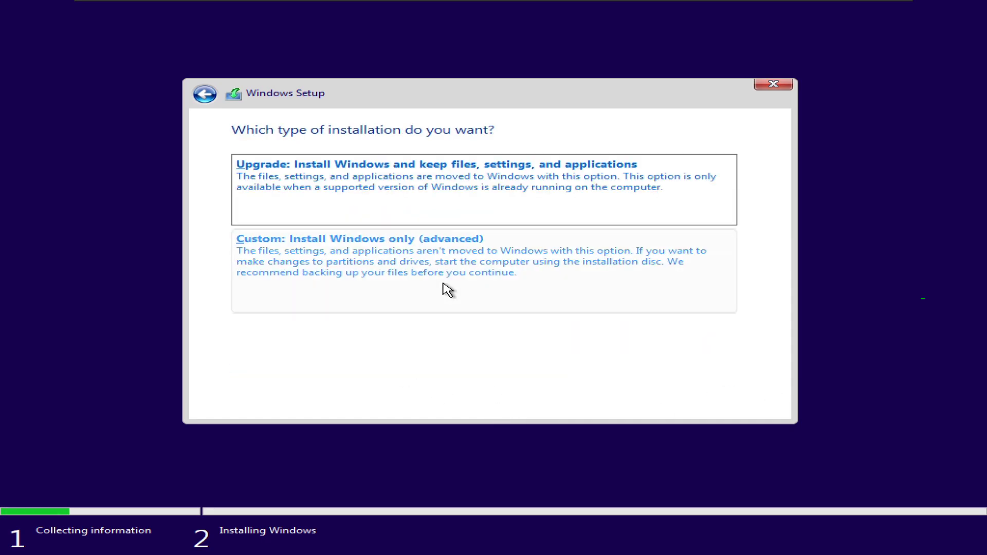
click(447, 289)
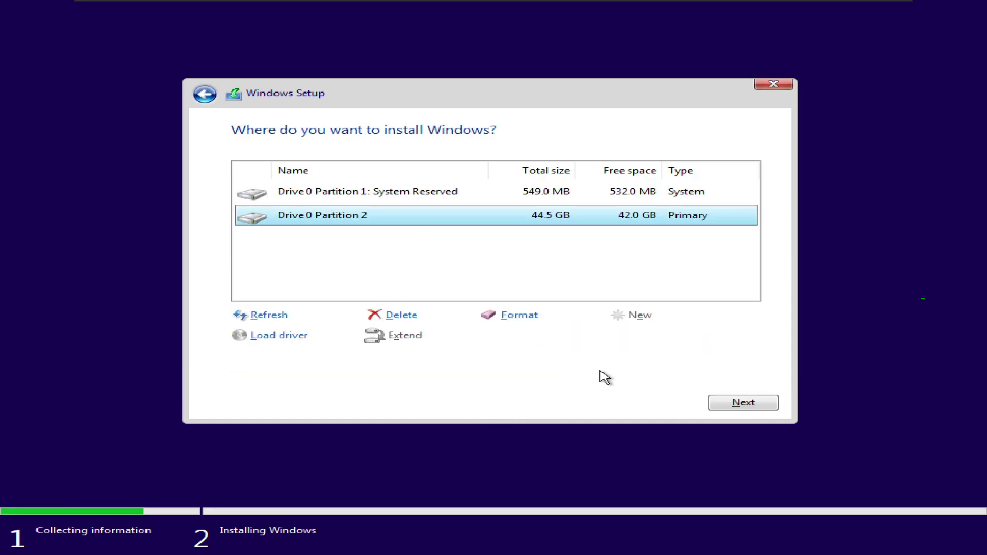
Start diskpart in a command prompt and list the disks with "lis dis".
key(shift+F10)
text(diskpart)
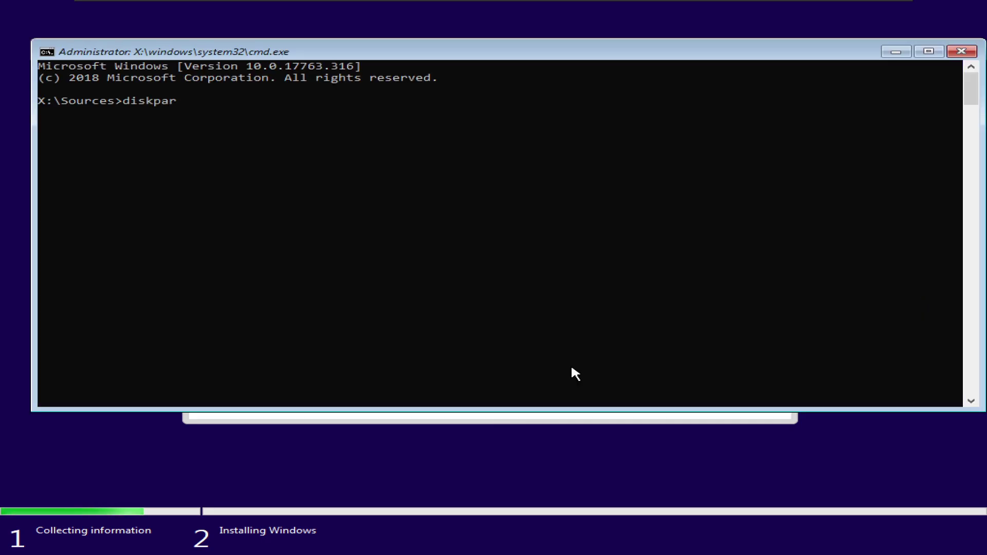
key(Return)
text(lis dis)
key(Return)
drag(46, 225, 385, 230)
drag(337, 51, 327, 103)
Select disk 0 in DiskPart with "sel dis 0" and wipe it with "clean".
text(sel dis 0)
key(Return)
text(clean)
drag(191, 360, 5, 354)
click(137, 370)
key(Return)
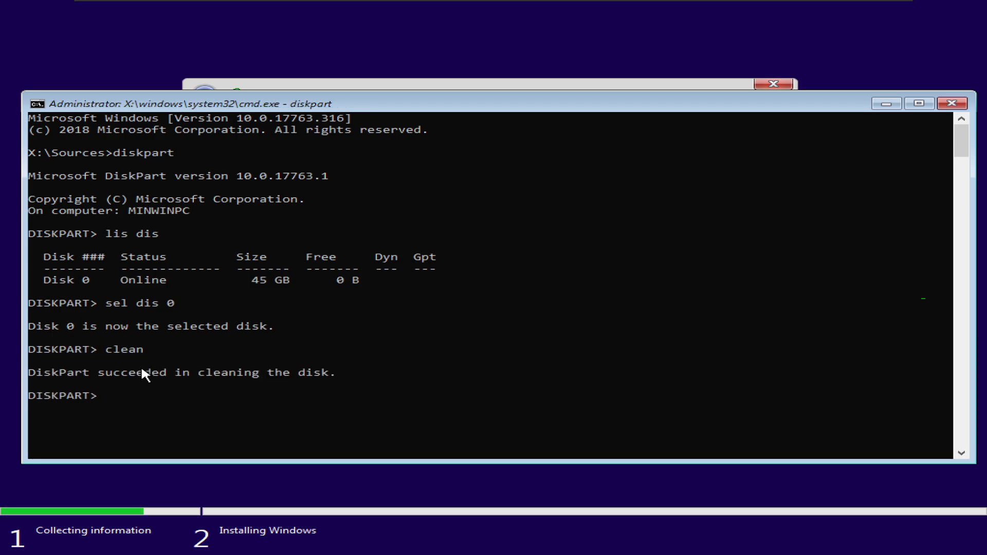
Exit DiskPart and close the command prompt to return to Windows Setup.
text(exit)
key(Return)
text(exit)
key(Return)
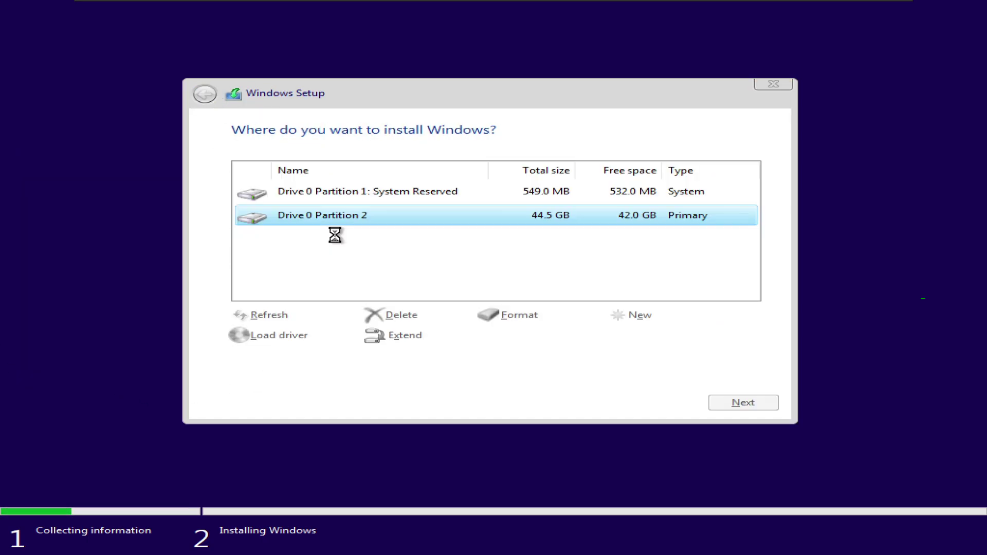
Start the Windows installation on the cleaned drive and restart the computer immediately when setup asks for it.
click(714, 399)
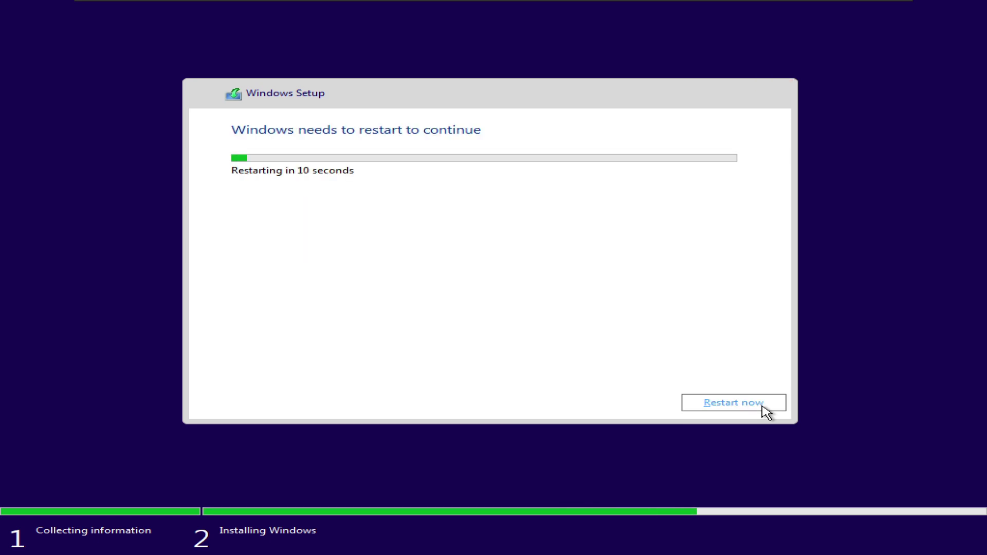
click(763, 406)
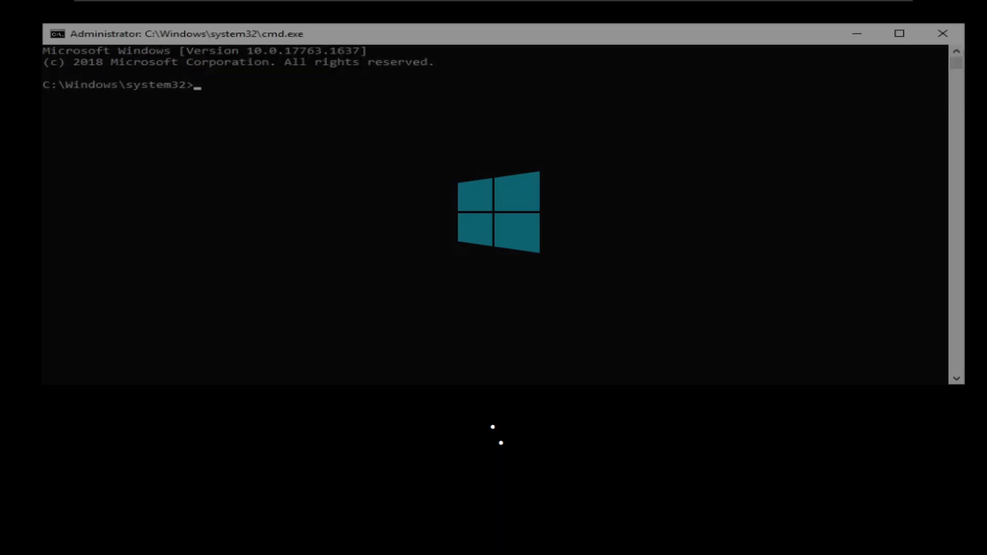
Run taskmgr from the command prompt and view the performance graphs in the detailed Task Manager.
text(taskmgr)
key(Return)
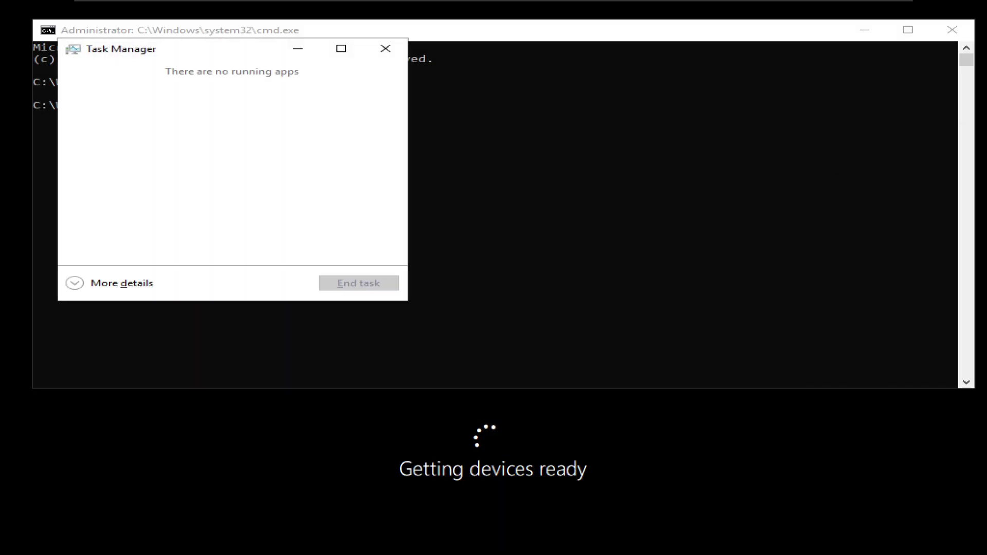
click(122, 283)
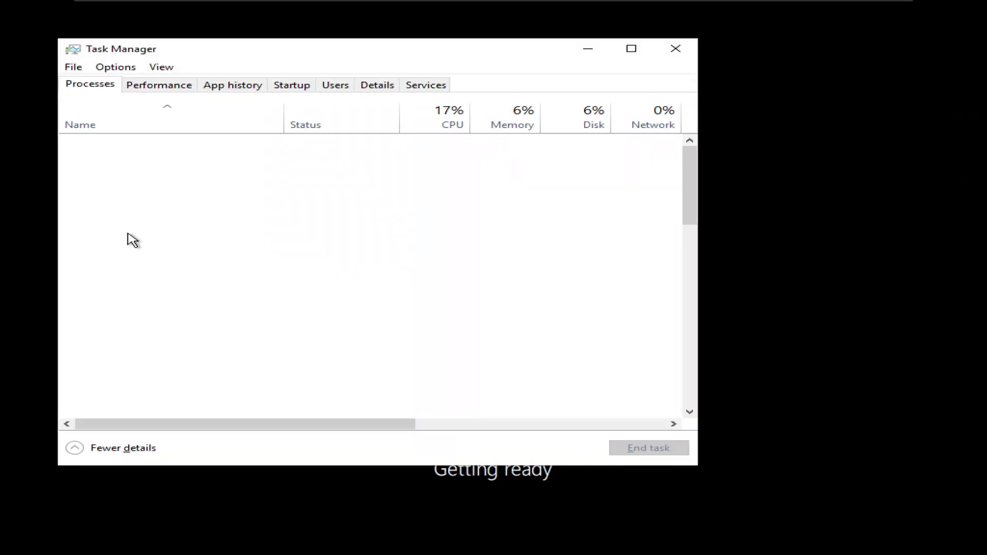
click(161, 84)
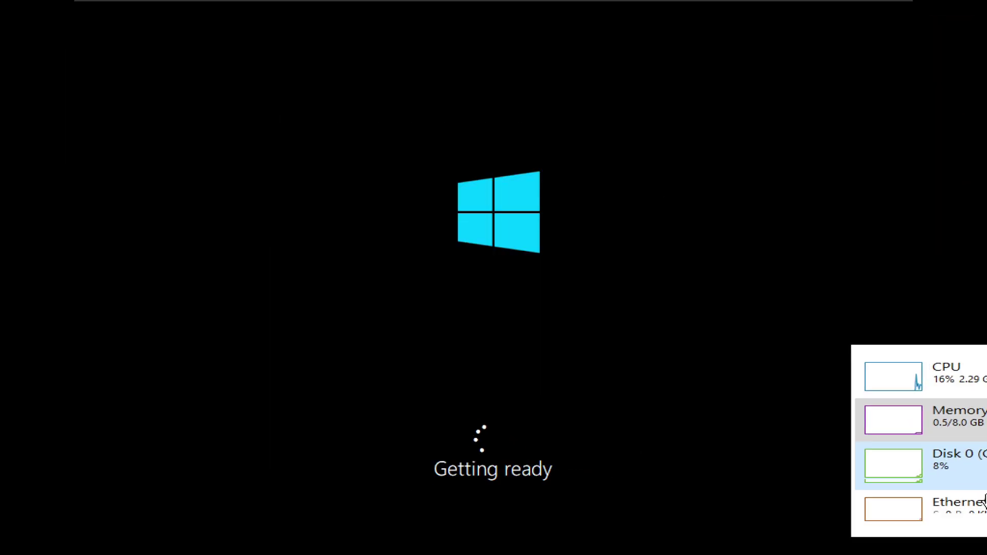
click(776, 384)
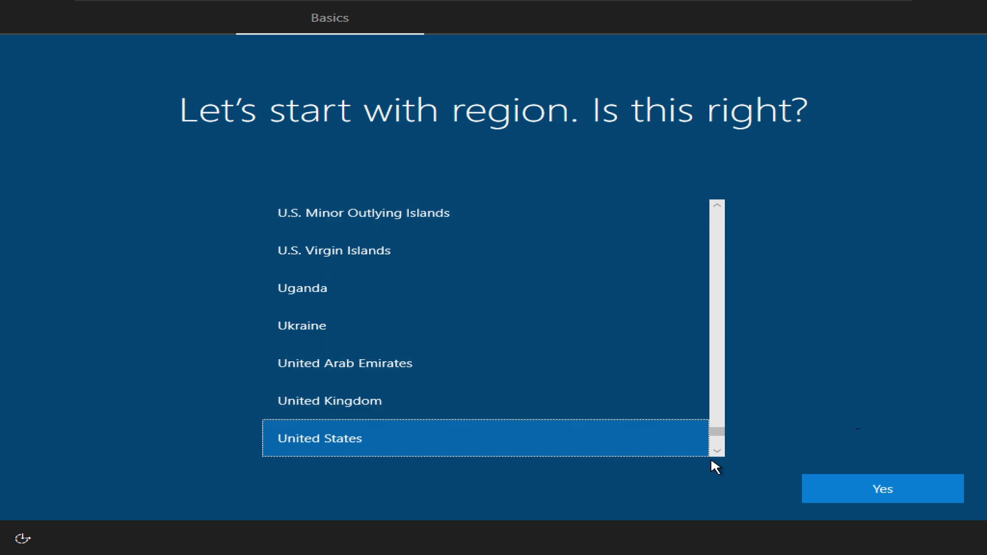
Accept United States as the region with the US keyboard layout, and skip adding a second layout.
key(Return)
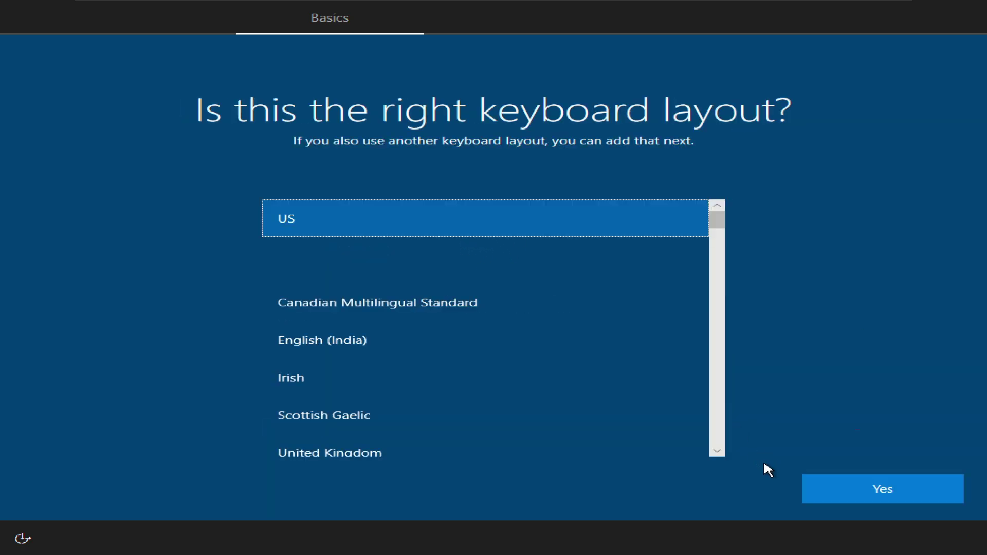
click(869, 481)
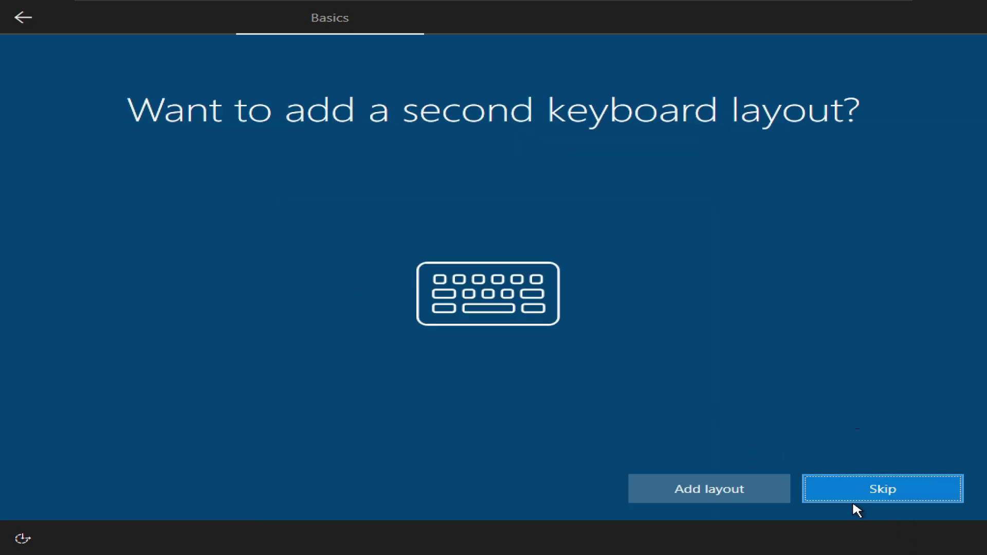
click(845, 496)
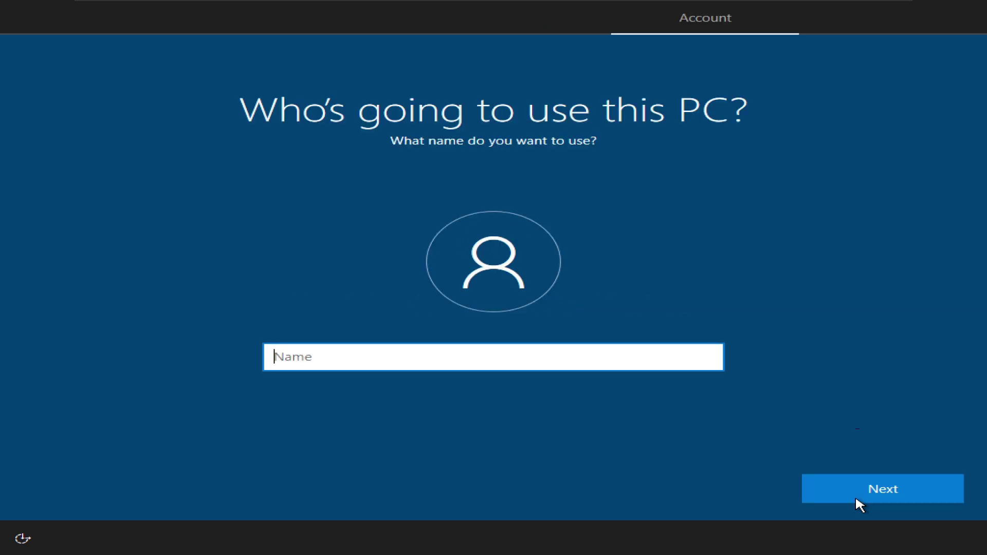
Submit the user account page of the first-run setup.
click(856, 495)
click(867, 492)
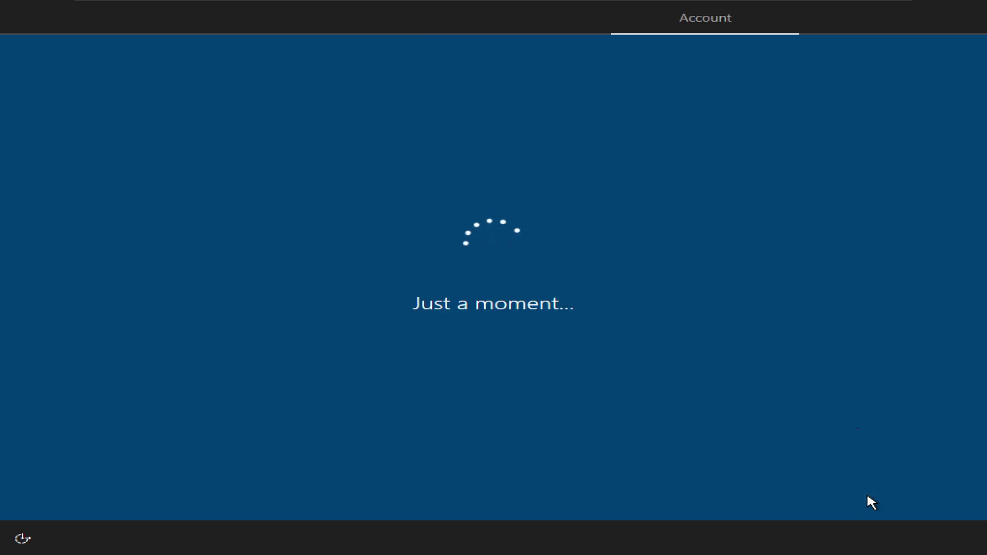
Switch the device privacy options in the first-run setup and accept them.
click(48, 271)
click(48, 357)
scroll(49, 359, down, 3)
click(48, 341)
click(48, 441)
click(491, 373)
scroll(491, 378, up, 5)
click(507, 382)
click(507, 331)
click(856, 489)
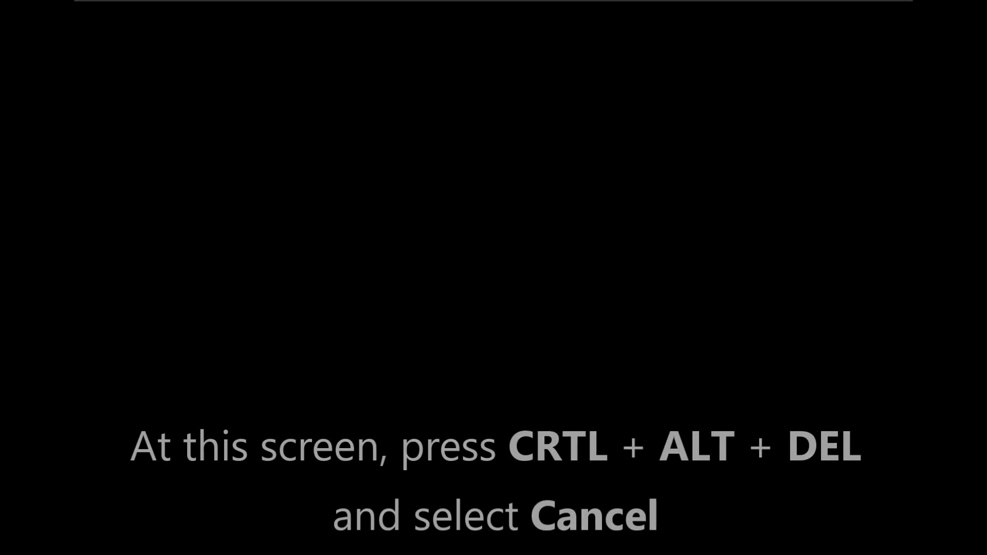
Bring up the Windows security screen and cancel it to reach the desktop.
key(ctrl+alt+Delete)
click(445, 354)
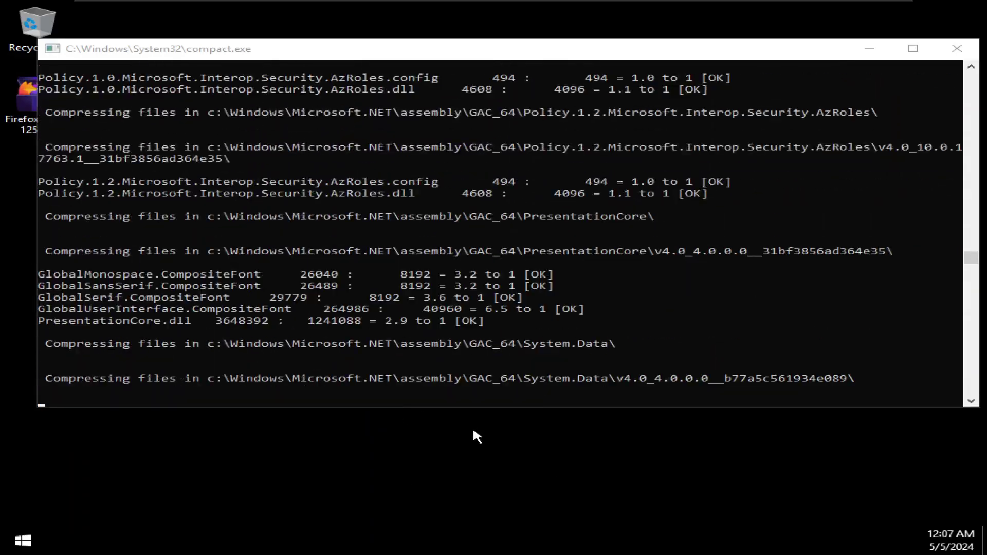
Examine the CPU and memory performance in the detailed Task Manager, then close it.
key(ctrl+shift+Escape)
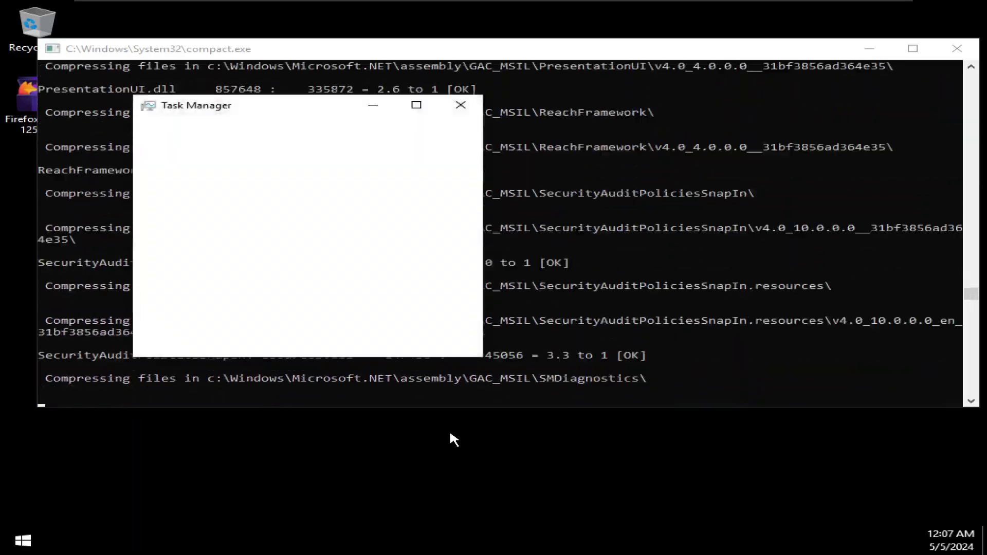
click(196, 340)
click(233, 142)
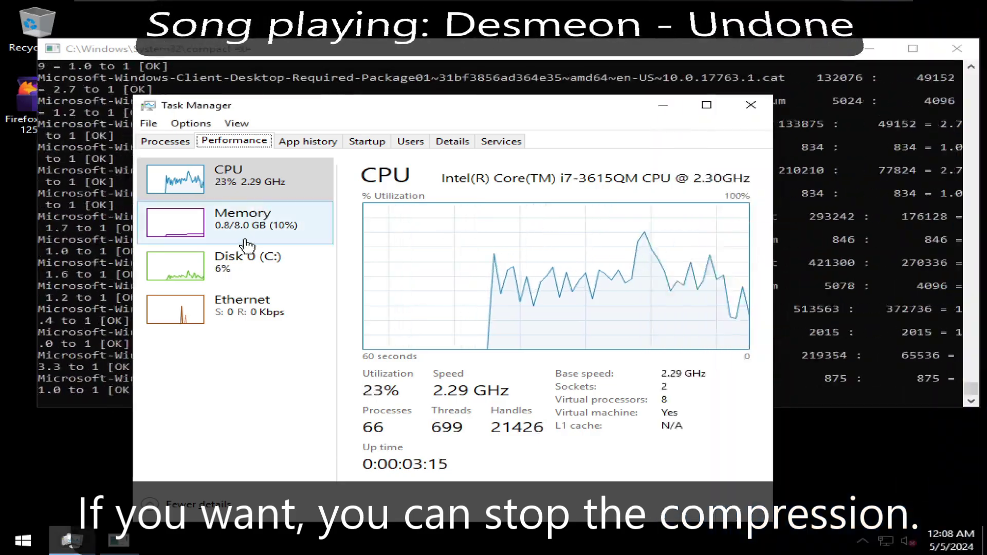
click(232, 221)
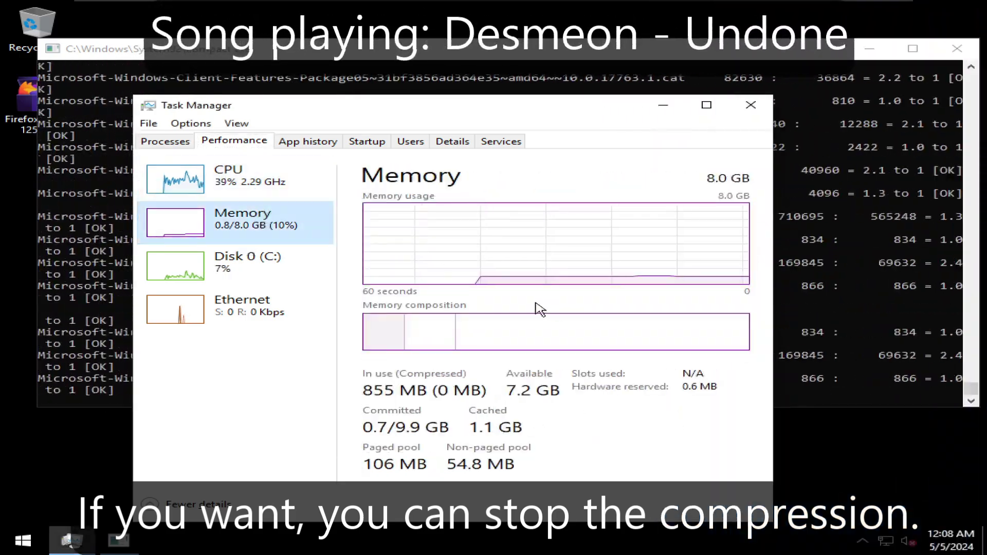
click(759, 105)
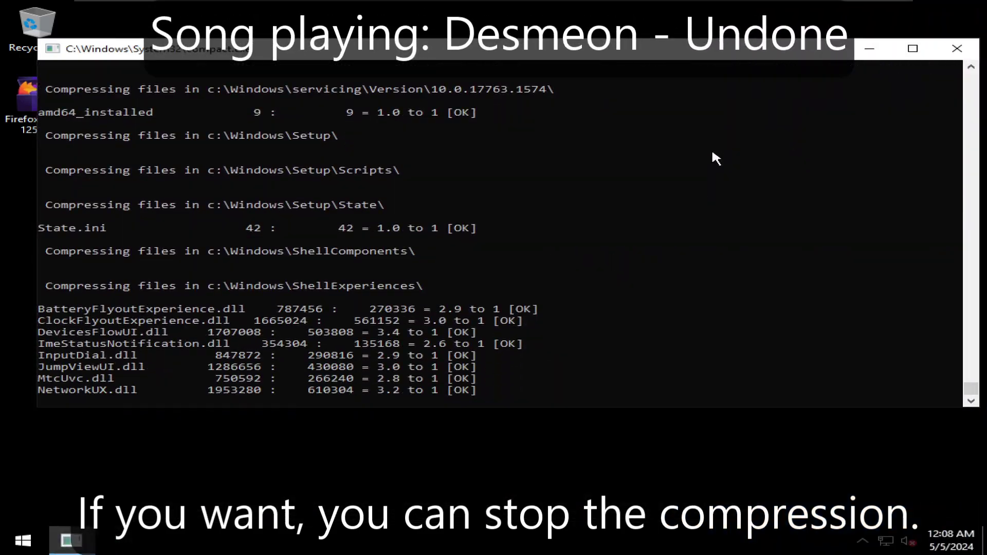
Stop the file compression running in the compact.exe window.
drag(971, 390, 960, 366)
key(ctrl+c)
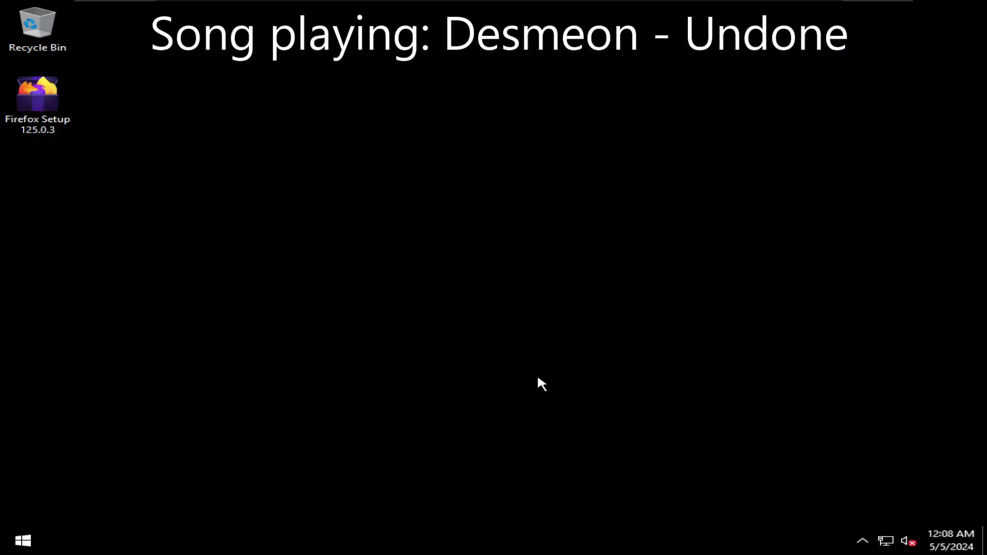
Examine the used and free space of Local Disk (C:) in its properties, and open the drive.
click(31, 530)
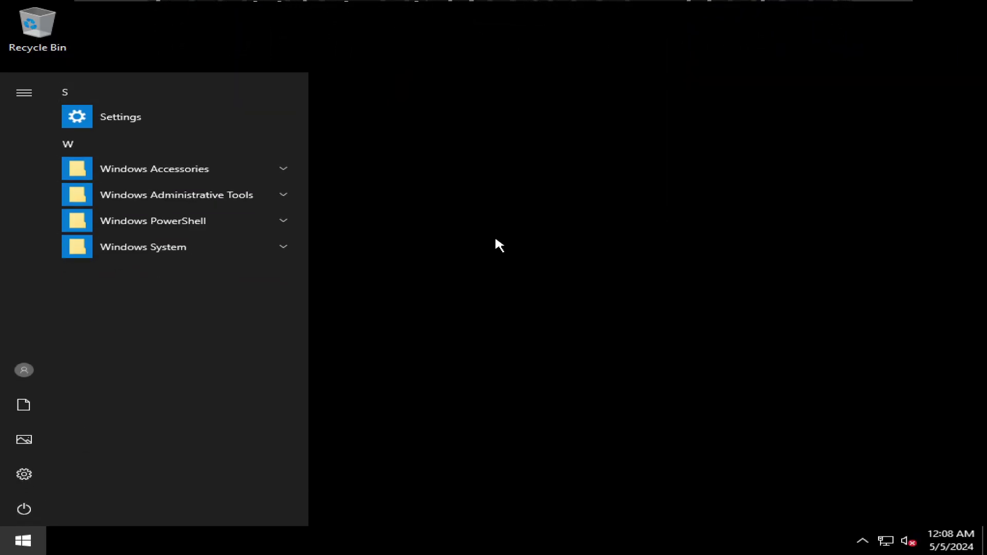
key(super+e)
click(62, 171)
right_click(323, 259)
click(366, 425)
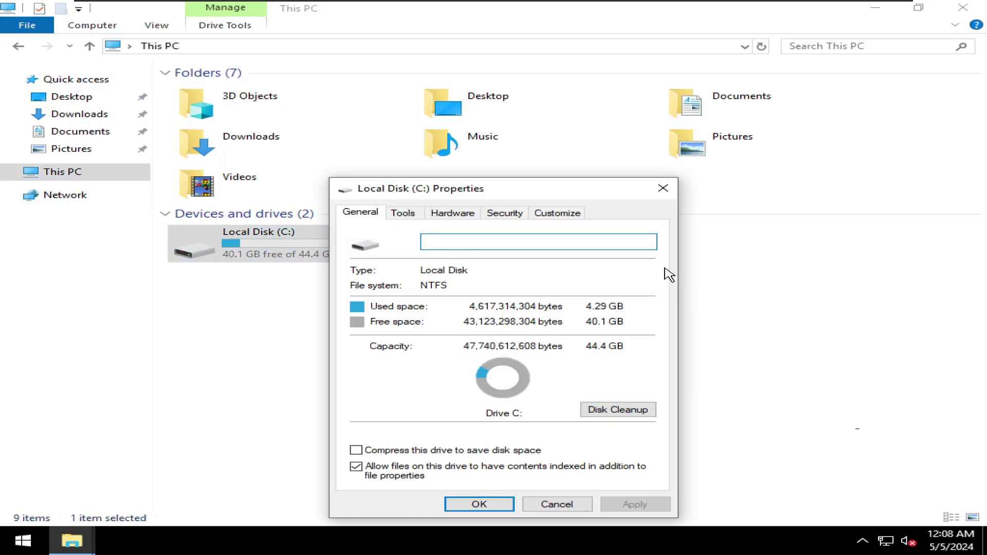
click(396, 267)
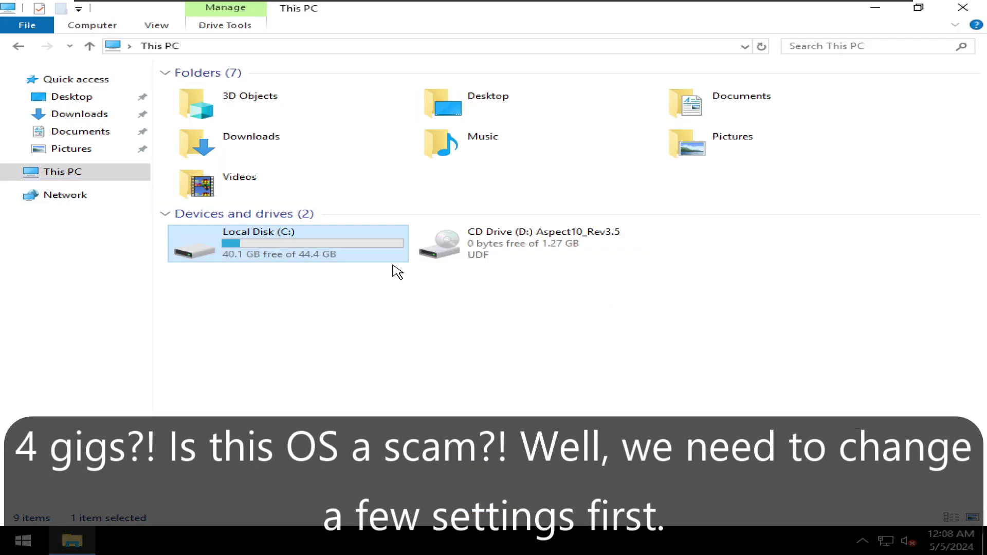
double_click(390, 259)
Open the Control Panel and bring up the advanced system settings from the System page.
key(super+r)
text(control)
key(Return)
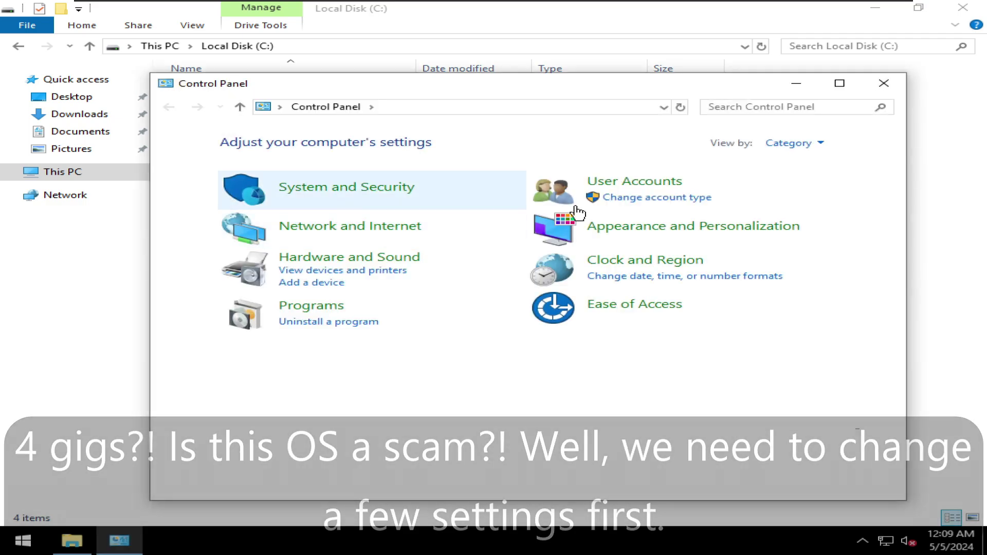
click(286, 187)
click(427, 142)
click(277, 223)
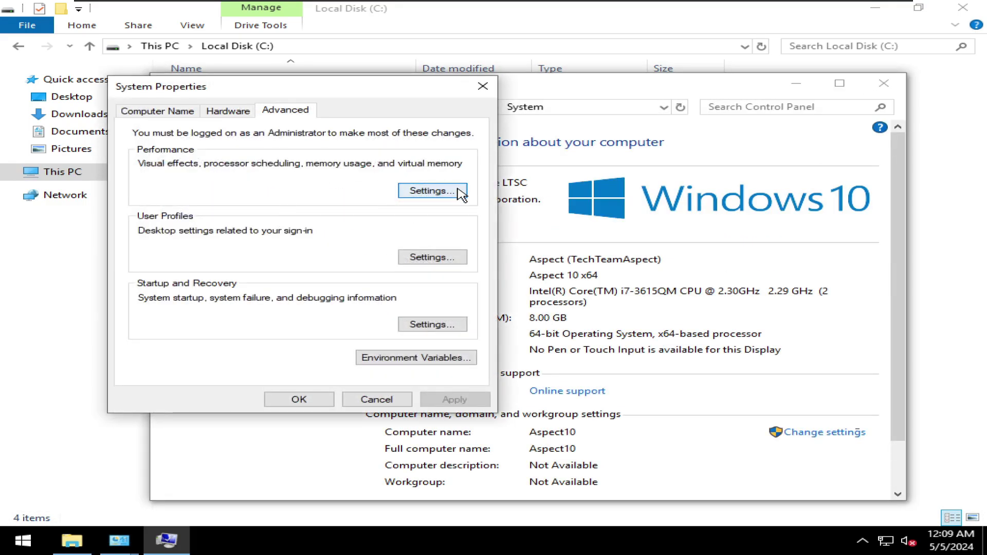
Turn off automatic paging file management and set drive C: to no paging file in the virtual memory settings.
click(456, 190)
click(261, 121)
click(452, 303)
click(193, 376)
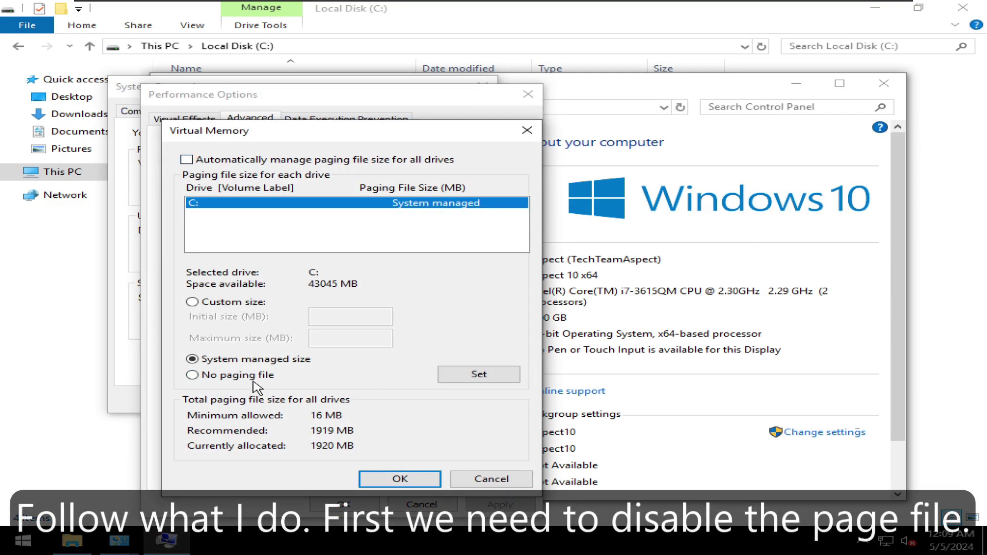
click(478, 374)
click(400, 479)
click(396, 478)
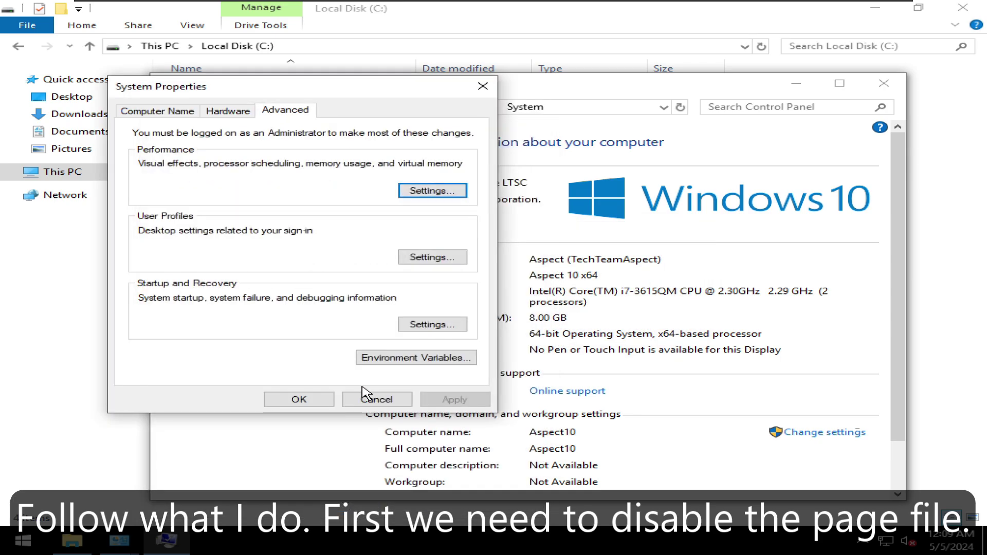
click(309, 399)
Close File Explorer and restart the computer with the command "shutdown -r".
click(962, 7)
click(551, 109)
text(shutdown -r)
key(Return)
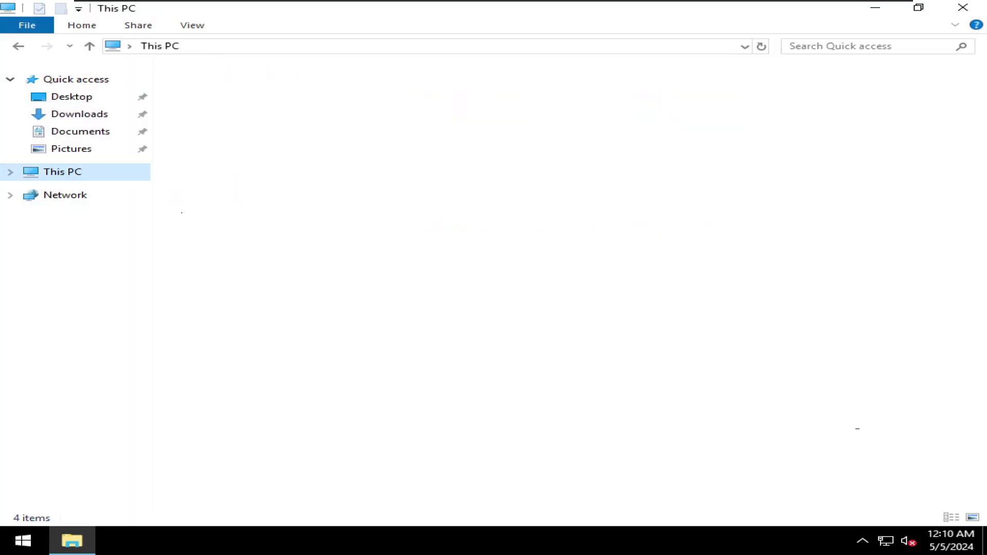
Enable compression to save disk space on Local Disk (C:) in its properties and apply it to the drive's files.
double_click(256, 242)
click(114, 172)
right_click(234, 236)
click(292, 411)
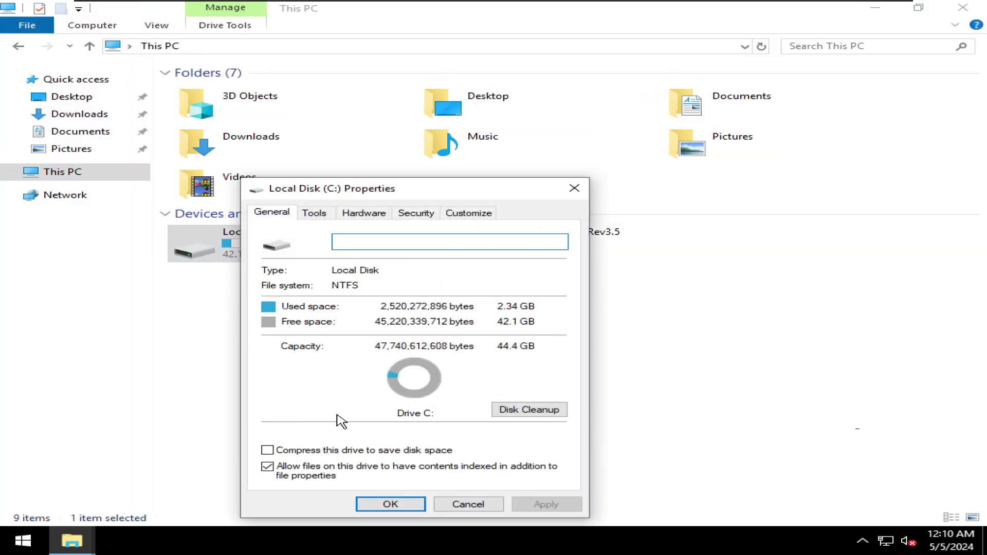
click(268, 450)
click(390, 505)
click(509, 373)
click(535, 291)
click(469, 353)
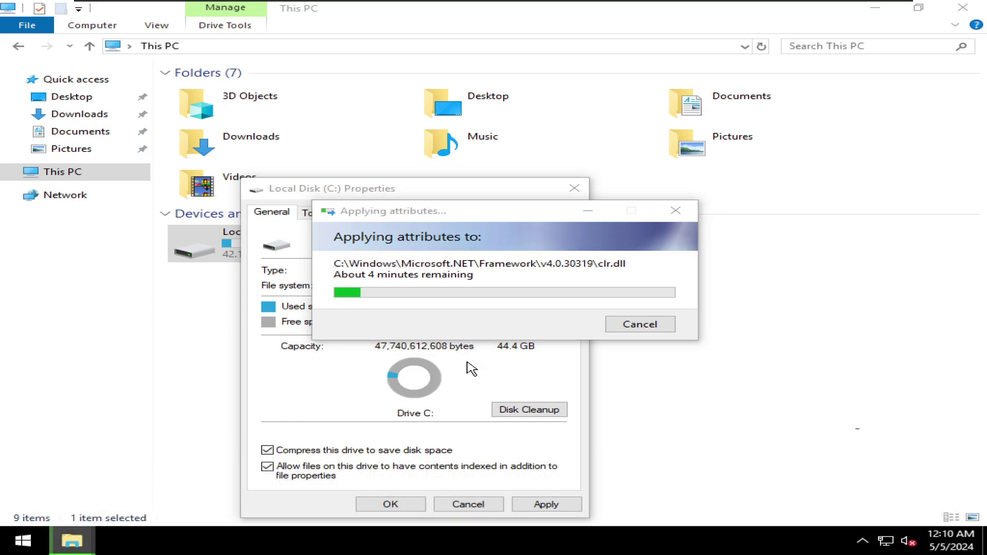
Set the display resolution to 1152 × 864, keep the change and close Settings.
key(super+i)
click(209, 194)
click(488, 446)
click(488, 401)
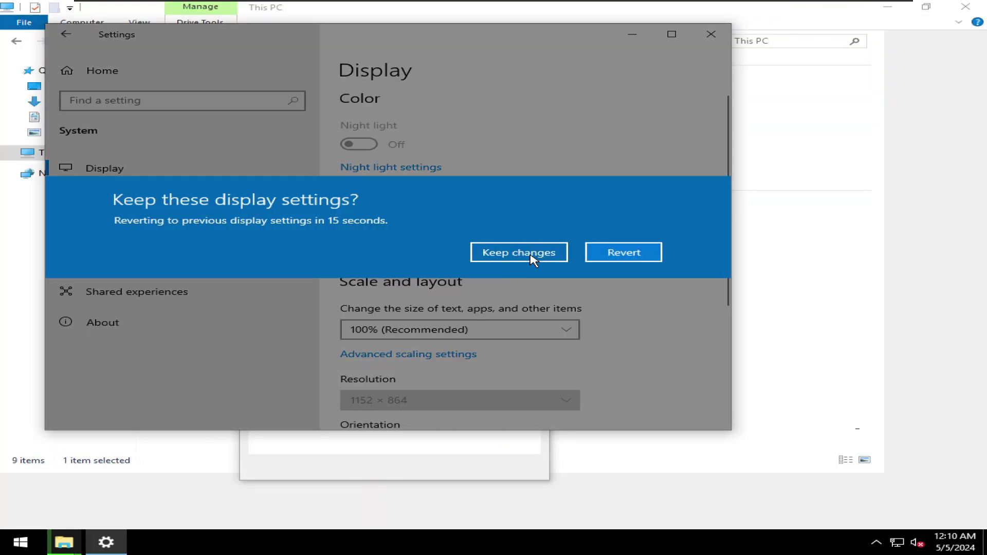
click(504, 255)
click(705, 33)
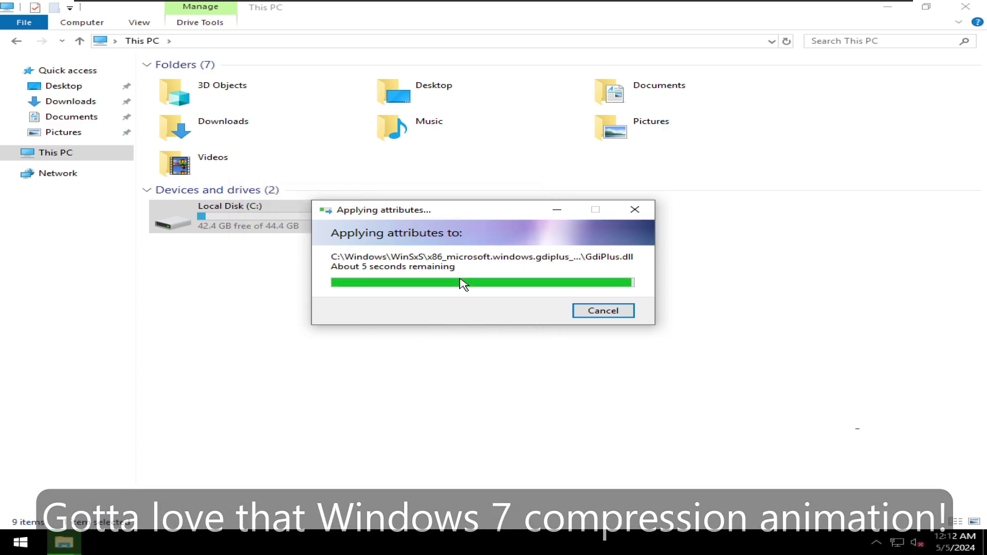
Open Local Disk (C:) and show the properties of its Windows folder to check the size on disk.
double_click(304, 234)
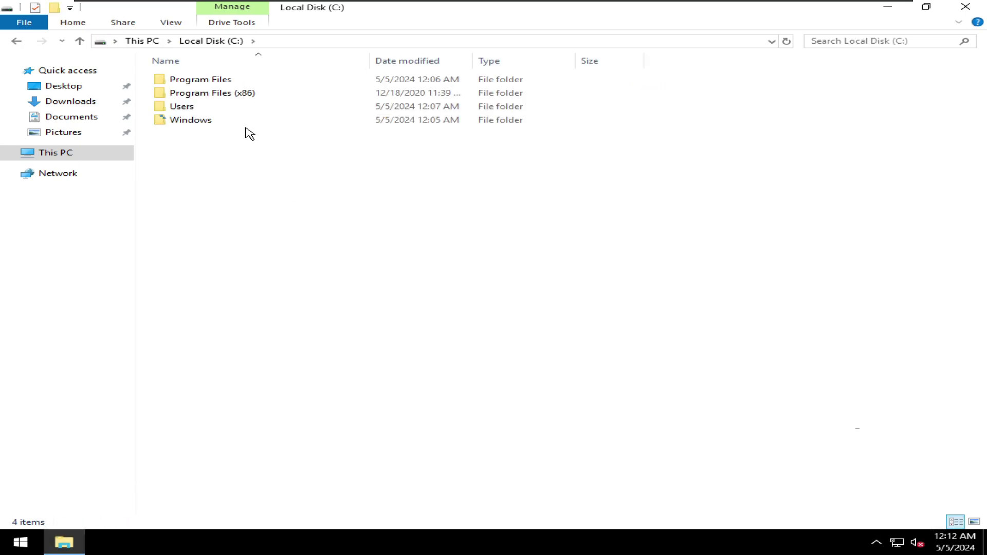
click(242, 121)
right_click(242, 122)
click(282, 287)
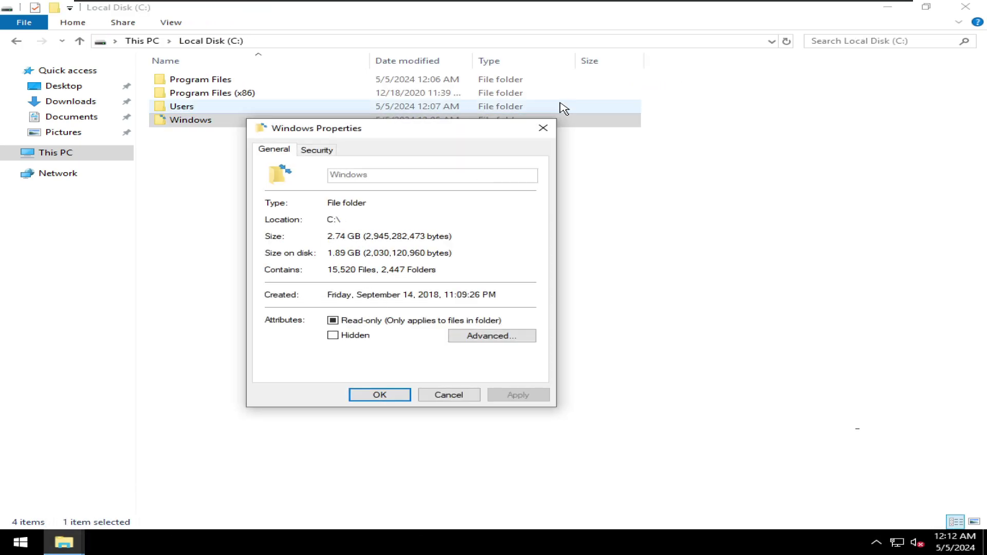
Close the folder properties and File Explorer, and restart the computer.
key(alt+F4)
key(alt+F4)
click(21, 541)
click(21, 517)
click(39, 488)
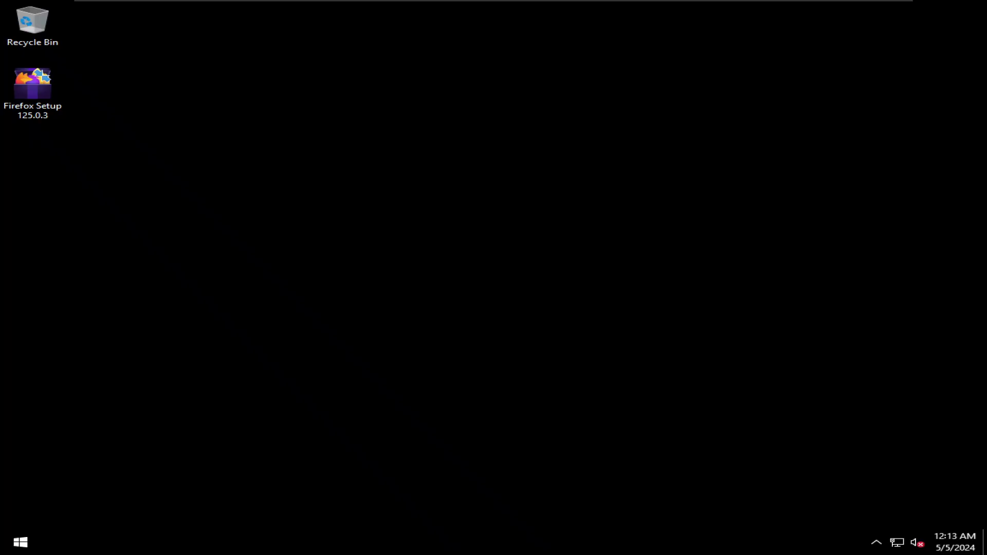
Open the properties of Local Disk (C:) in This PC and start Disk Cleanup for the drive.
key(super+e)
click(77, 153)
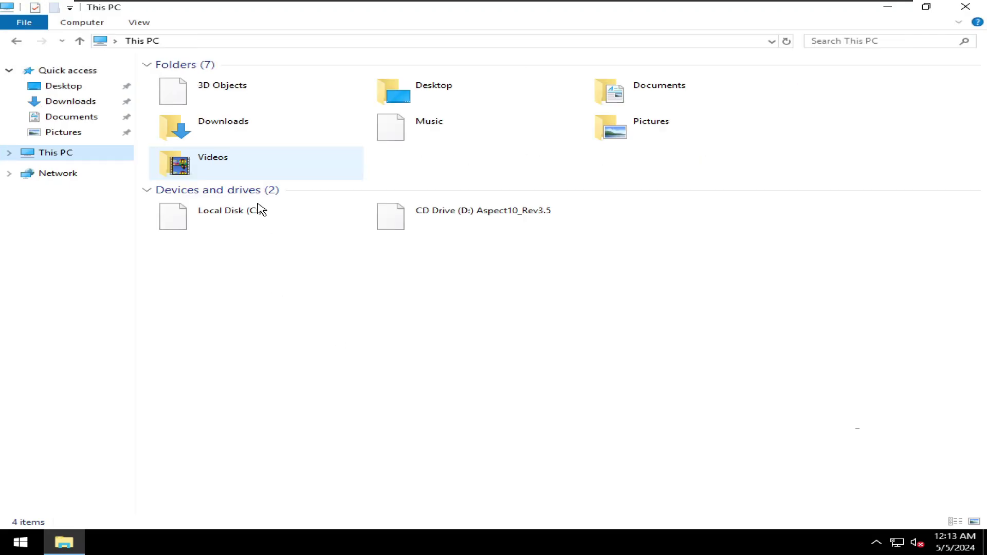
right_click(252, 209)
click(318, 362)
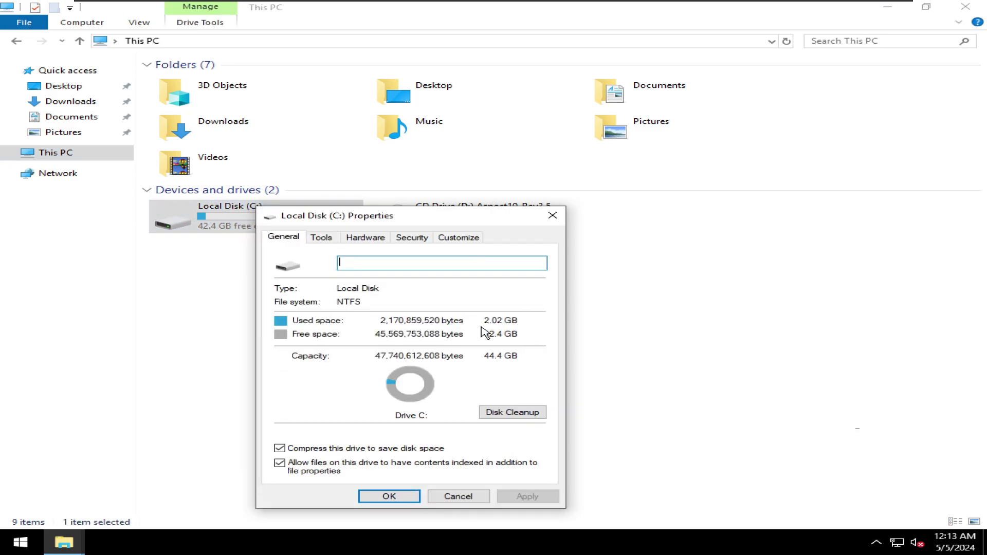
click(525, 412)
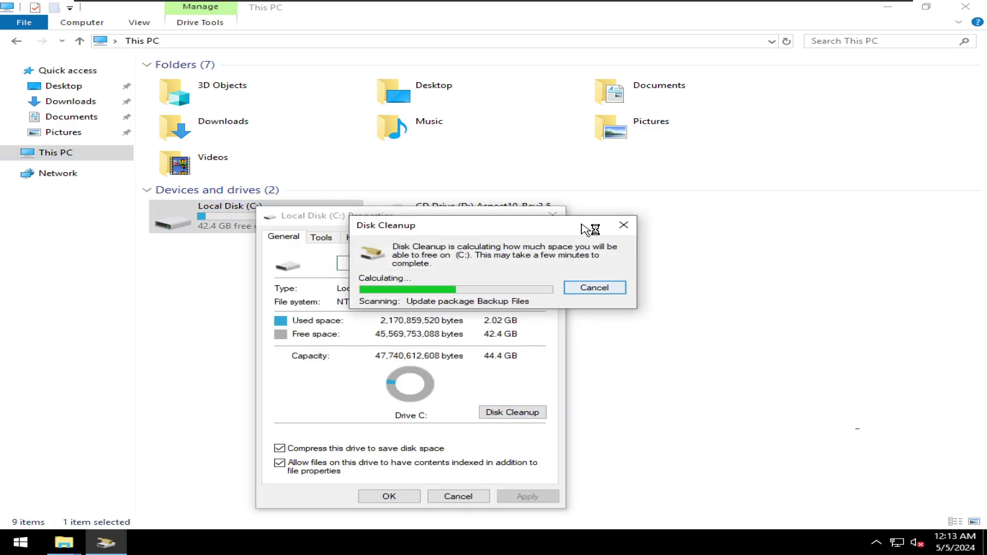
key(alt+Tab)
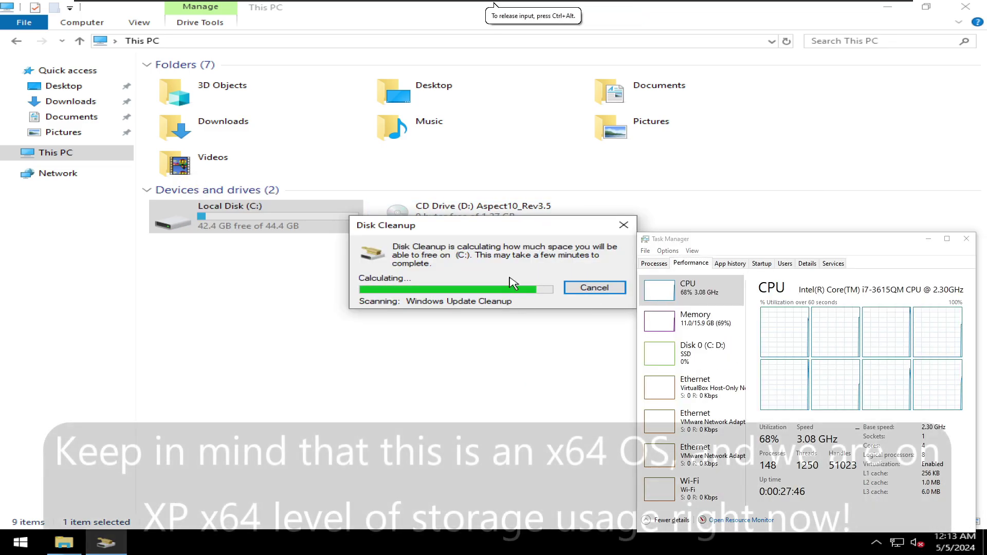
click(483, 245)
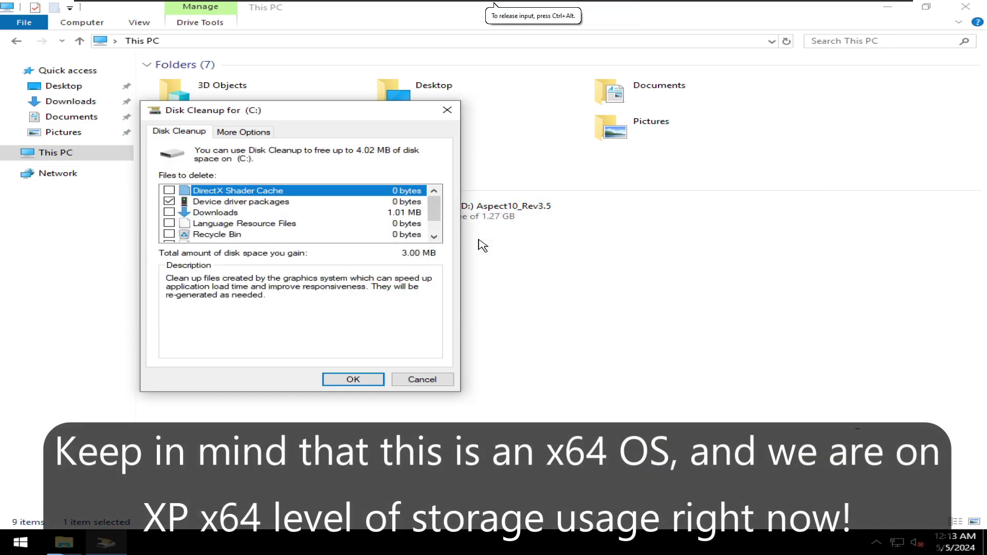
Include Downloads, Language Resource Files, Recycle Bin and temporary files in the cleanup, delete them, and check the properties of drive C:.
click(170, 239)
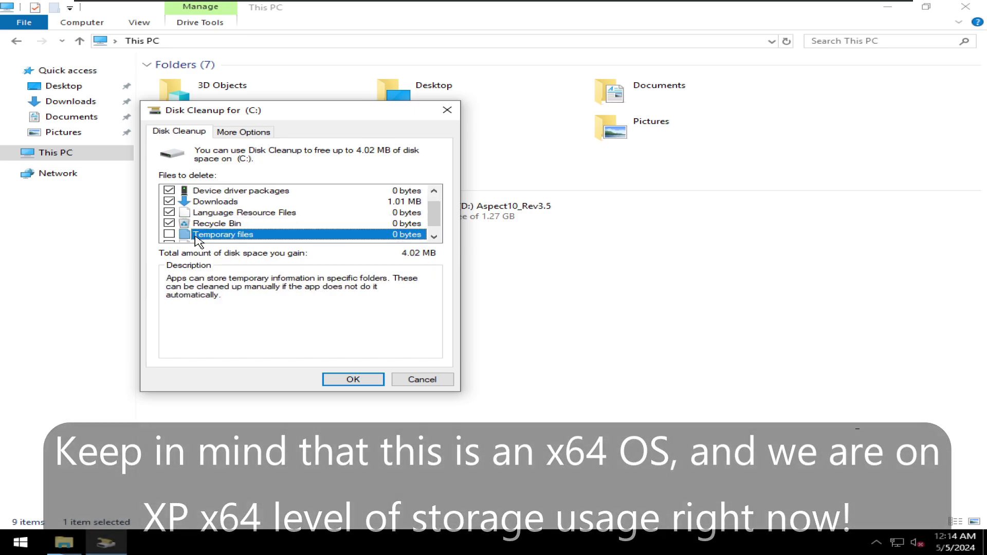
click(169, 239)
key(Up)
key(Home)
click(351, 380)
click(520, 279)
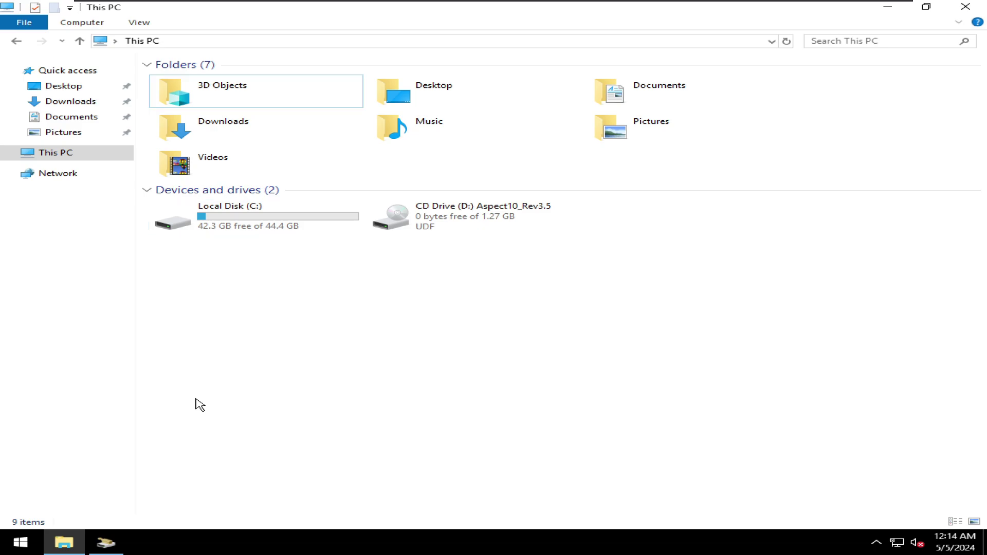
right_click(184, 208)
click(226, 361)
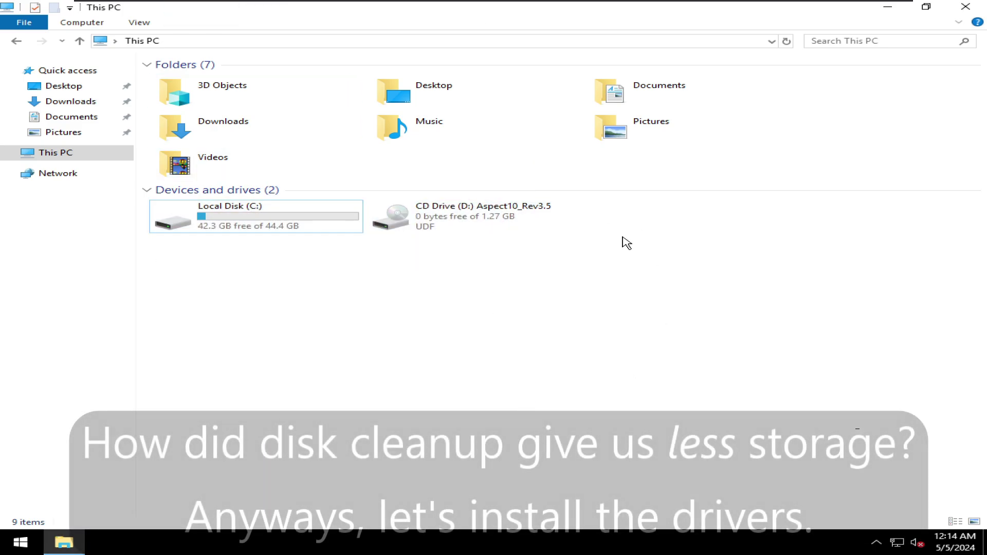
Connect the VMware Tools installer CD to the virtual machine.
click(169, 6)
click(206, 122)
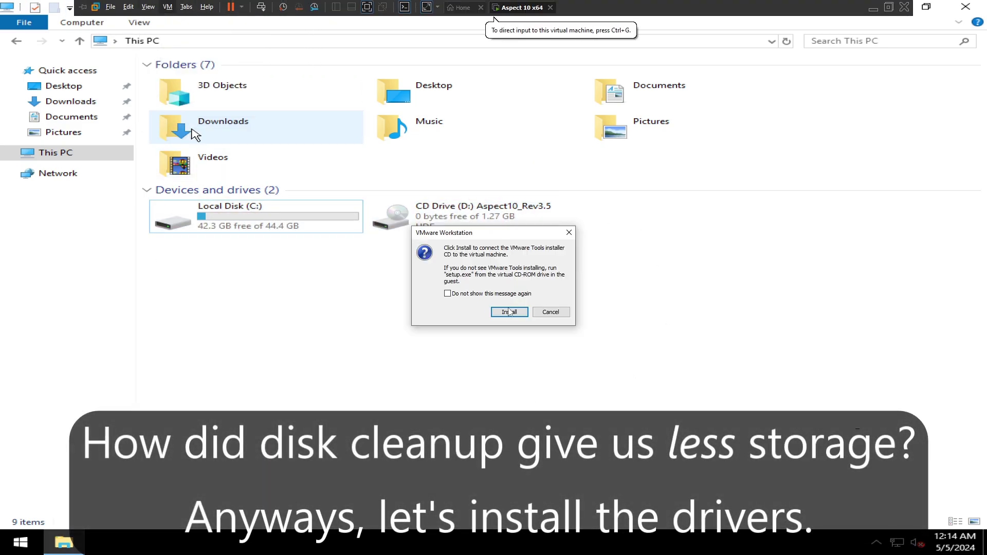
click(505, 312)
click(483, 227)
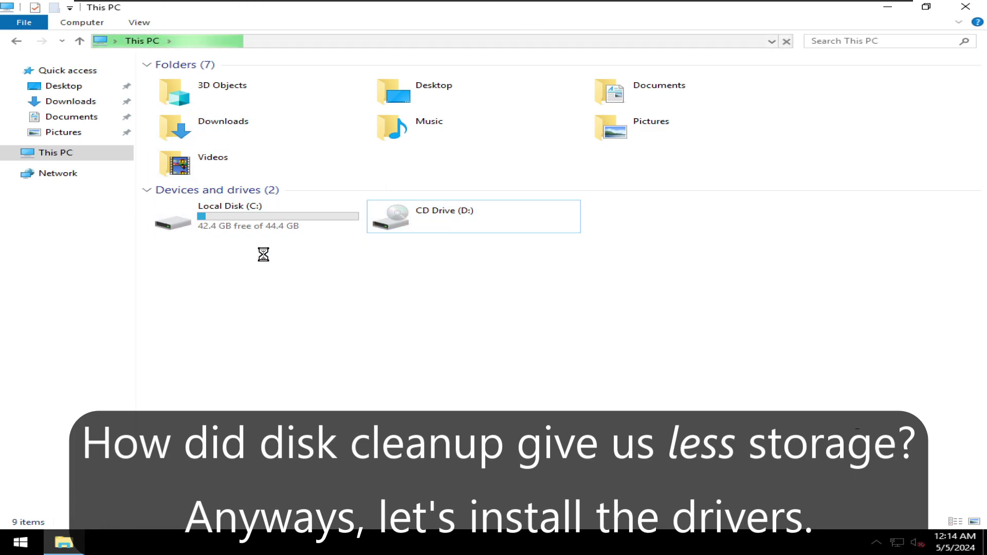
Turn on item check boxes and hidden items in File Explorer and open Local Disk (C:).
click(292, 149)
click(171, 22)
click(631, 37)
click(171, 22)
click(624, 53)
click(171, 23)
click(72, 156)
double_click(296, 233)
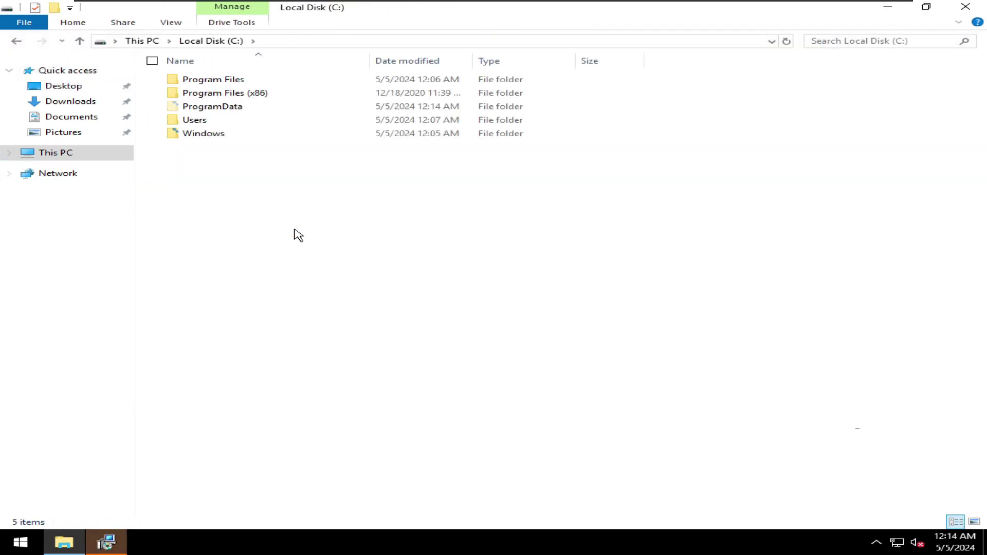
Go to the user's AppData\Local\Temp folder and permanently delete everything in it.
key(Down)
key(Down)
key(alt+d)
text(%tmp)
key(Return)
click(579, 370)
key(alt+Tab)
key(Return)
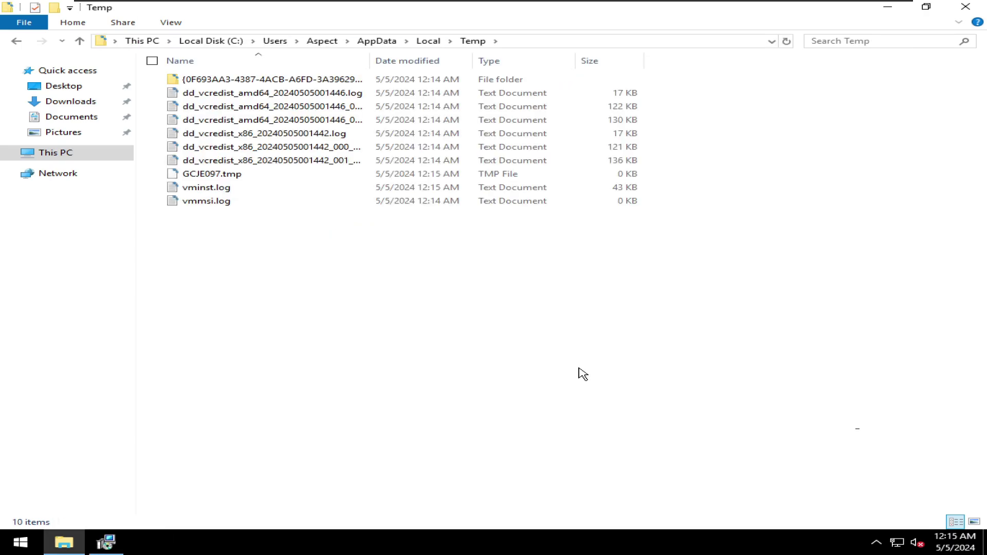
key(ctrl+a)
key(shift+Delete)
key(Return)
click(364, 241)
Go to c:\windows\temp and permanently delete all its files, skipping those in use.
key(alt+d)
text(c:\windows\temp)
key(Return)
key(ctrl+a)
key(shift+Delete)
key(Return)
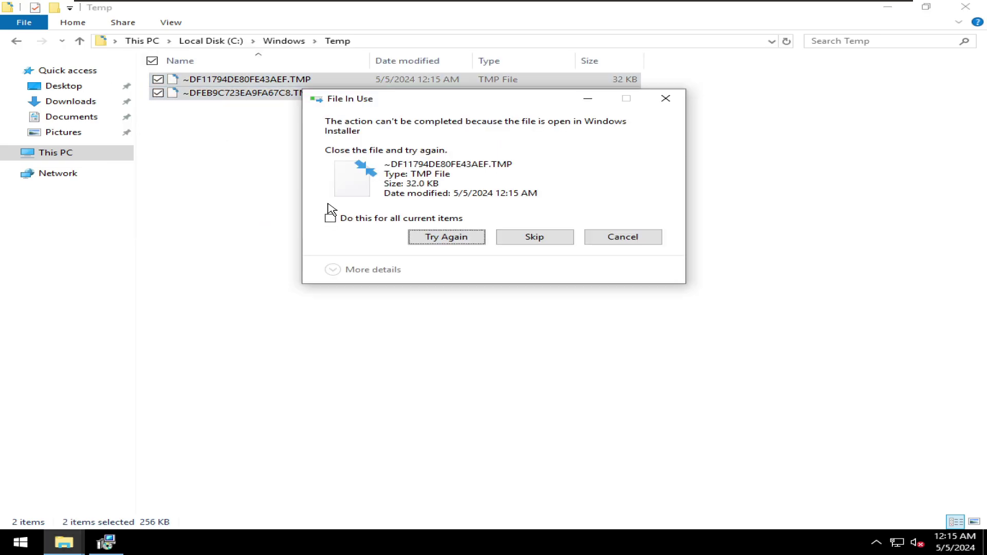
click(464, 224)
click(544, 241)
Check on VMware Tools Setup, and permanently delete the new VMware folder and log files in Windows\Temp, skipping those in use.
key(alt+Tab)
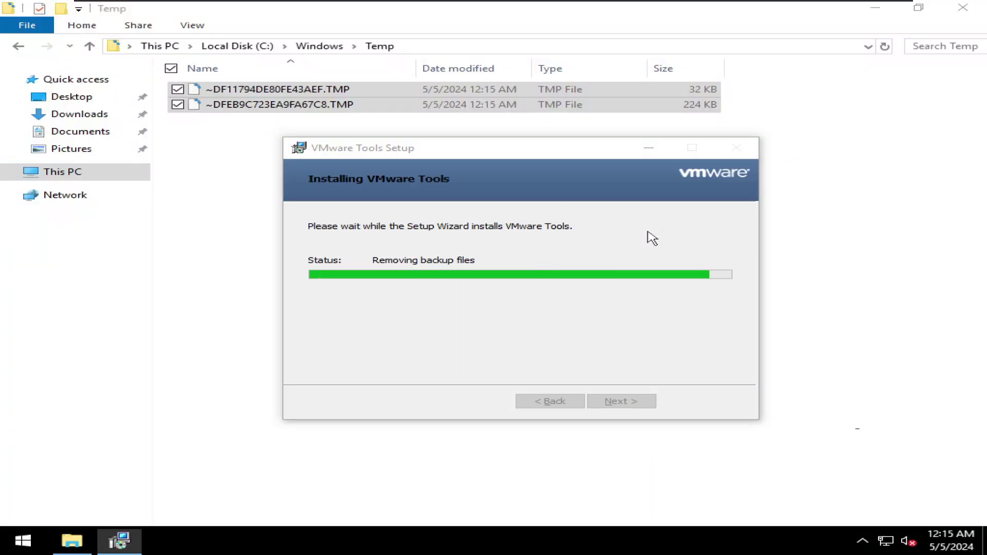
right_click(489, 539)
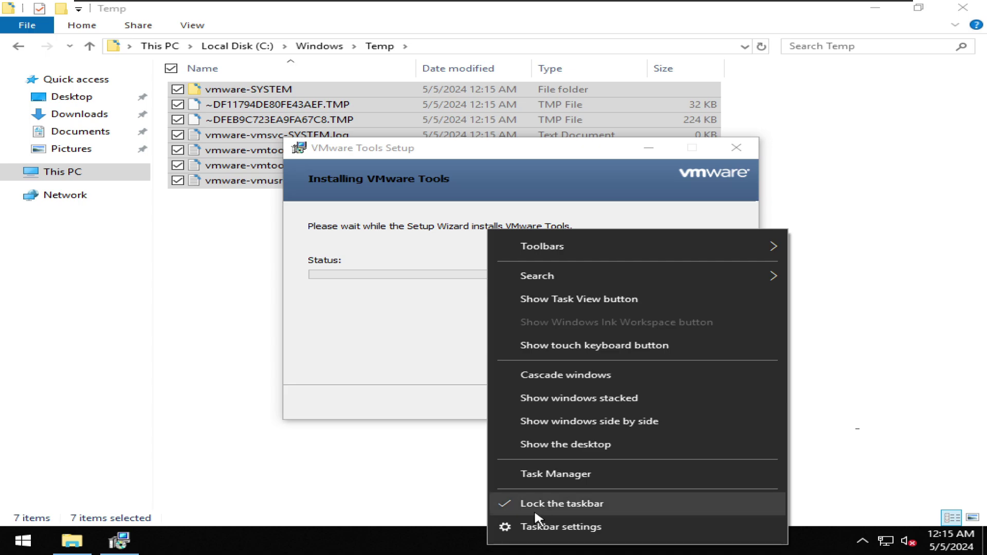
key(Return)
key(n)
key(shift+Delete)
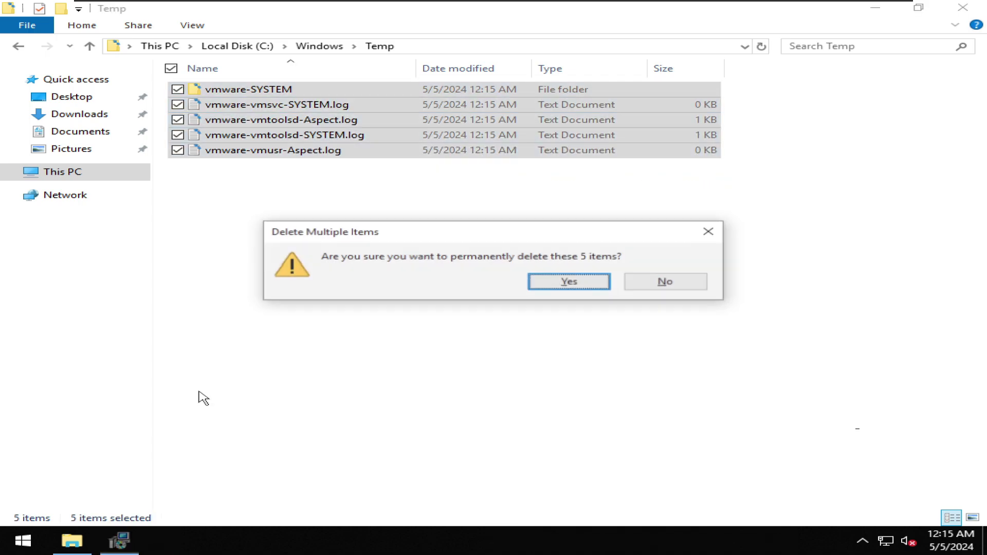
key(Return)
key(alt+a)
click(543, 226)
Go to %temp%, permanently delete all its contents except files in use, and close File Explorer.
key(alt+d)
text(%temp%)
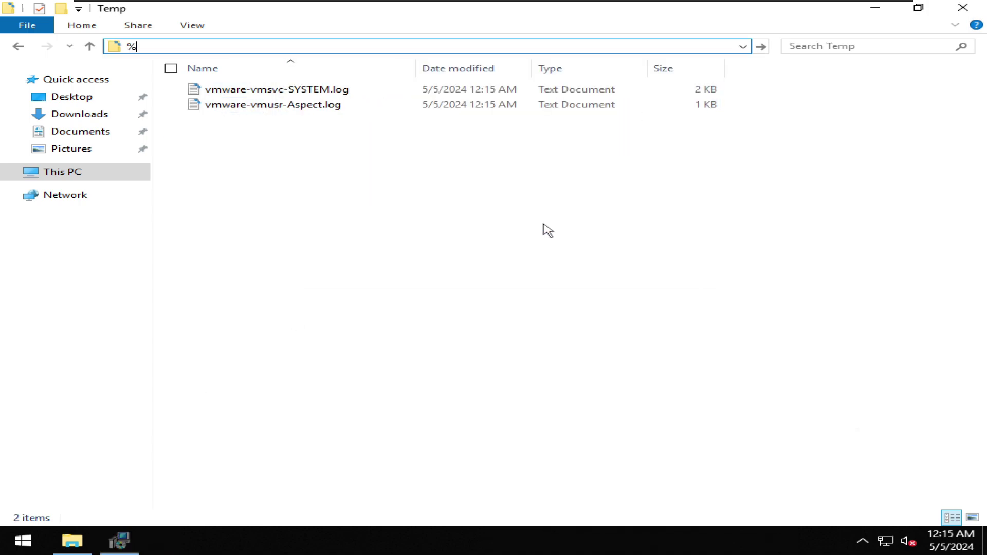
key(Return)
key(ctrl+a)
key(shift+Delete)
key(Return)
key(alt+a)
click(535, 233)
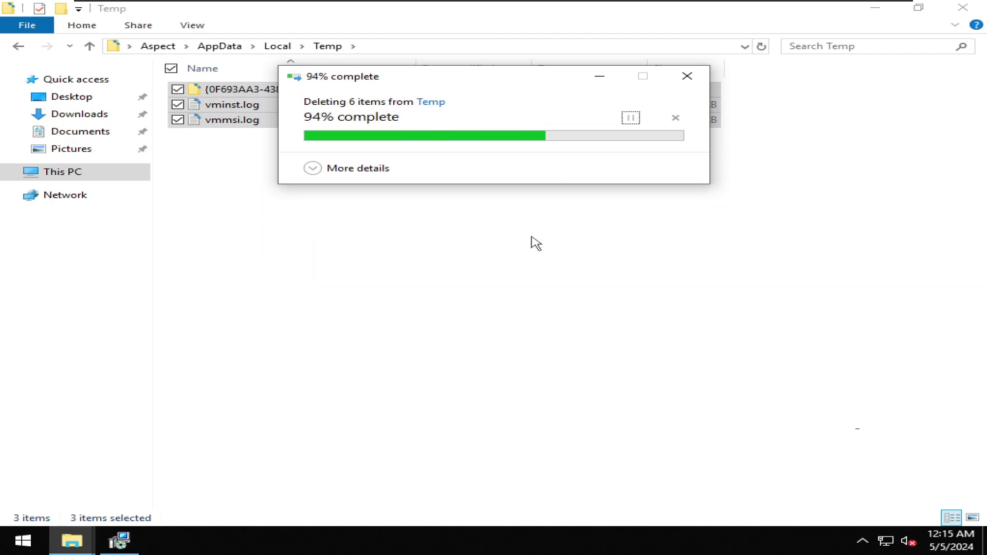
key(alt+F4)
click(421, 303)
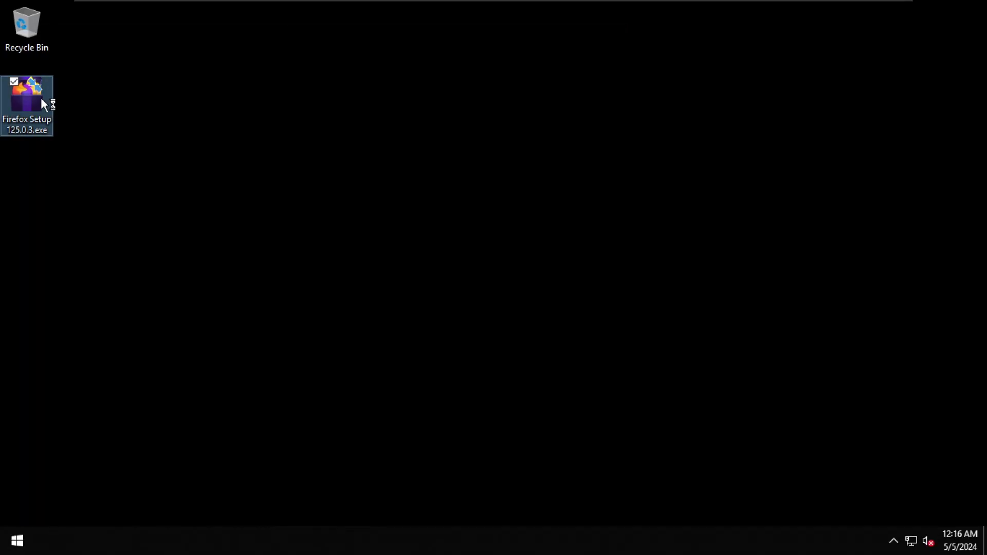
Run Firefox Setup 125.0.3.exe, install Firefox with only a desktop icon, and terminate the setup program.
double_click(43, 101)
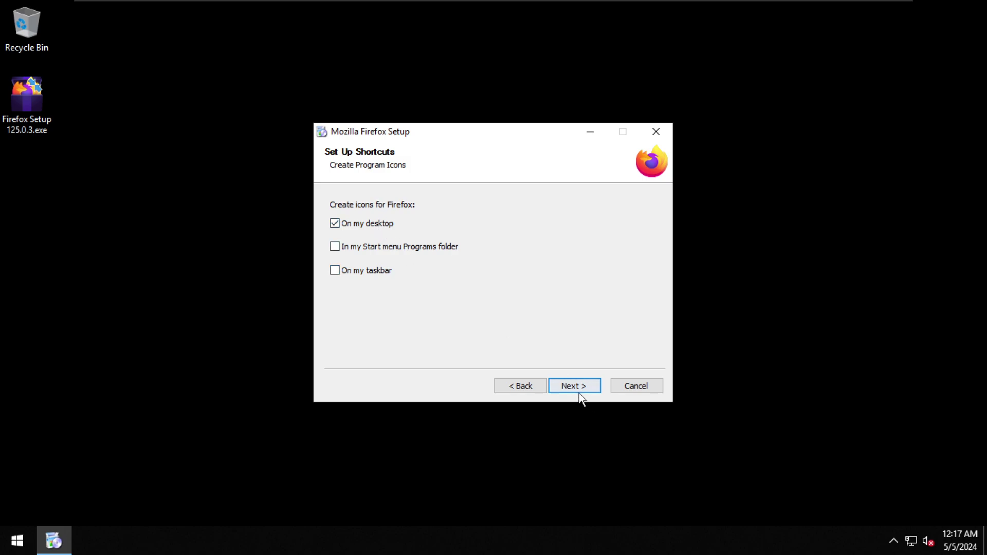
click(577, 389)
click(574, 385)
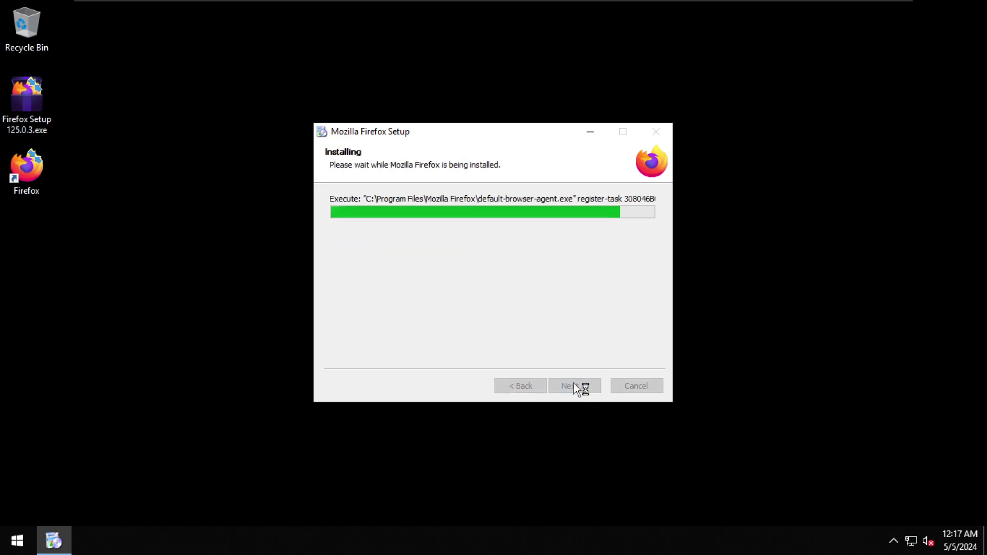
click(17, 540)
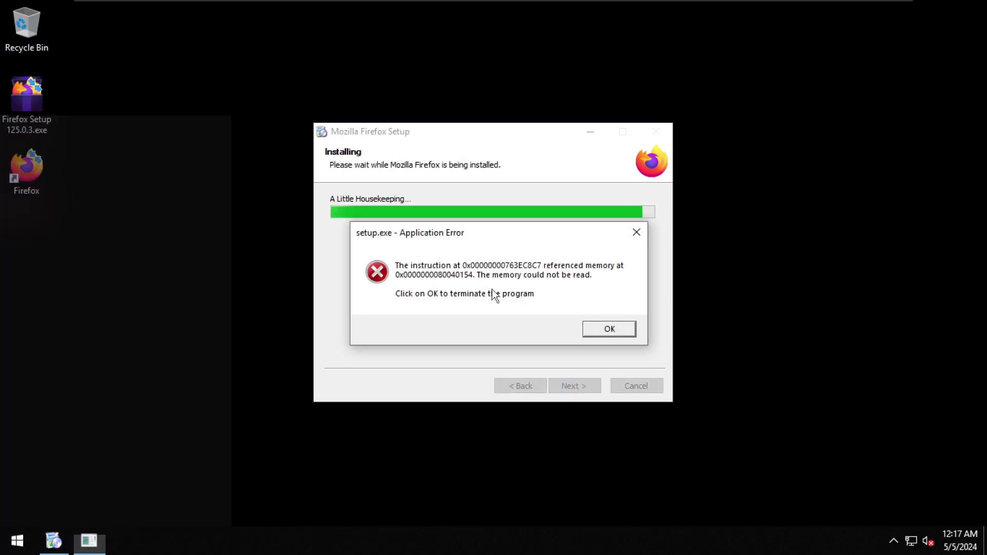
click(602, 327)
Delete the Firefox installer from the desktop and start Firefox from its shortcut.
drag(28, 105, 178, 148)
key(Delete)
key(Return)
double_click(36, 109)
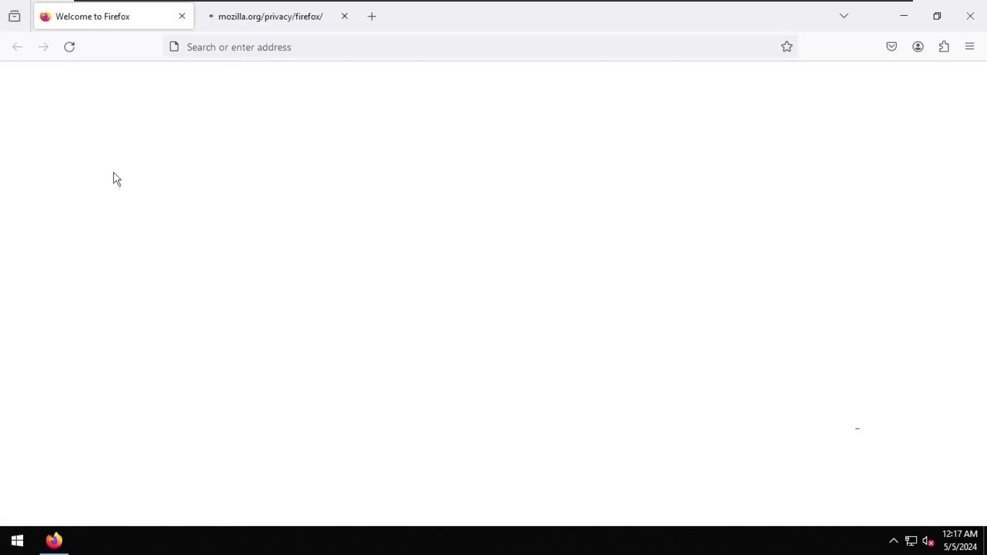
Open shell:common start menu\programs in File Explorer, close the window and check the Start menu.
key(super+e)
key(ctrl+l)
text(shell:L)
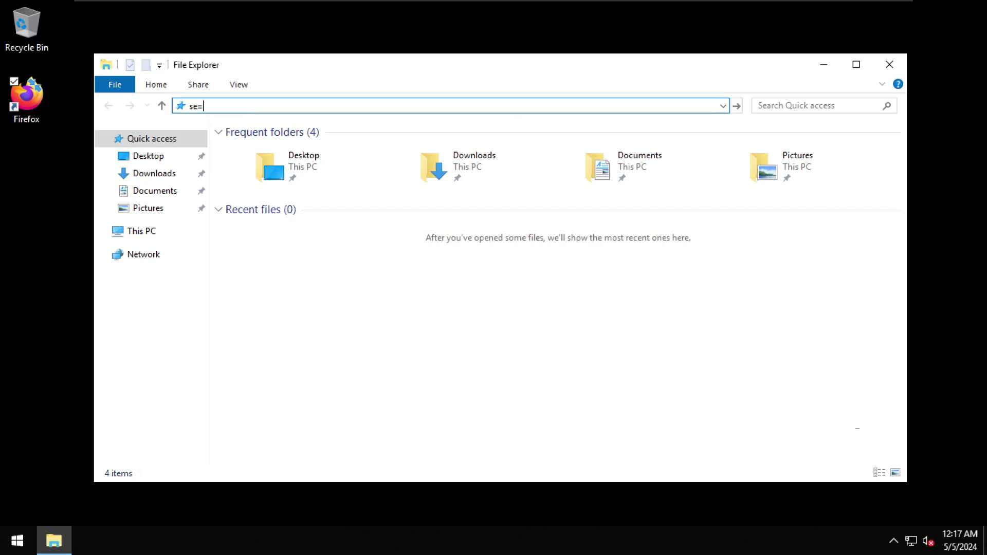
text(ommon start menu\programs)
key(Return)
click(890, 64)
key(super)
double_click(26, 98)
text(youtube.com/@techteamaspect/videos)
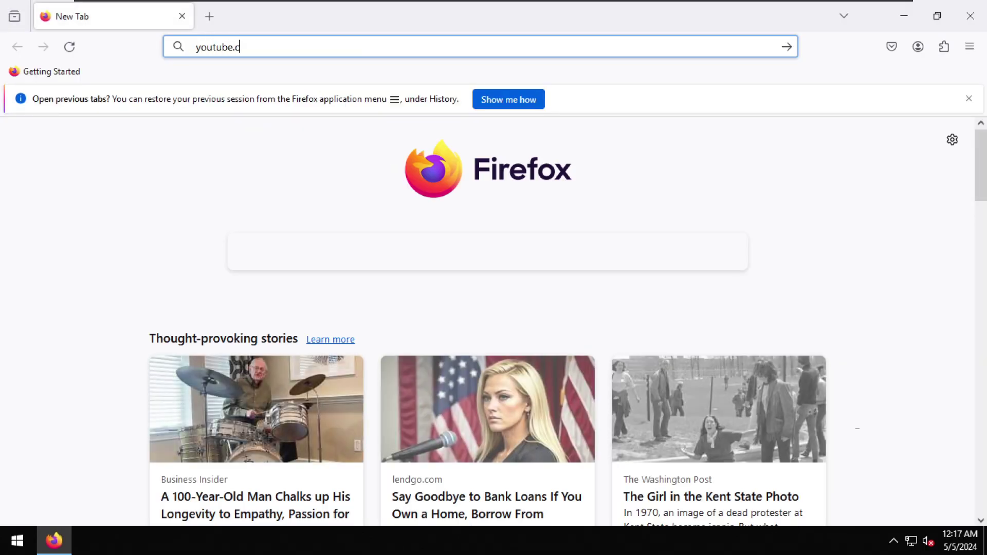
key(Return)
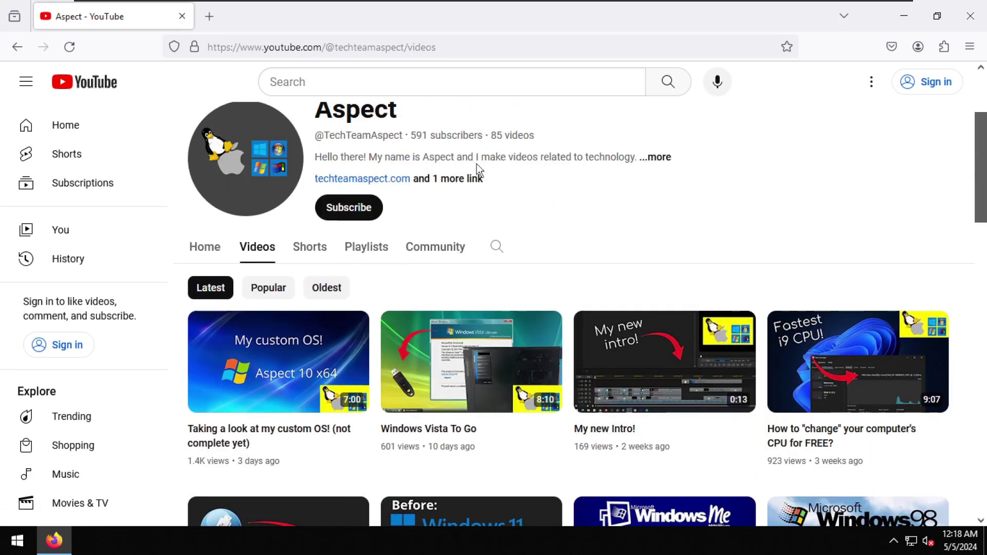
Browse the Aspect channel's Community posts, Videos and Home page on YouTube.
click(435, 247)
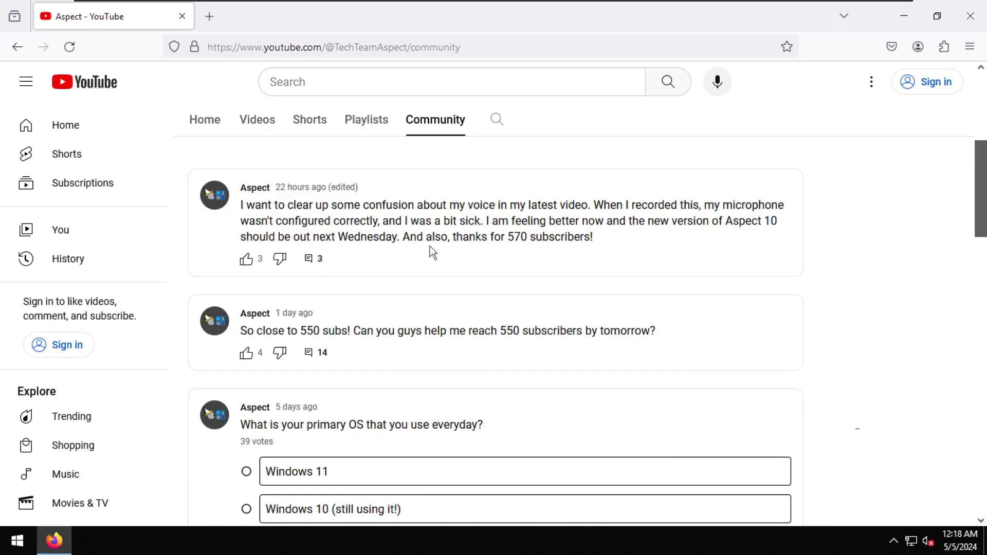
scroll(384, 381, down, 20)
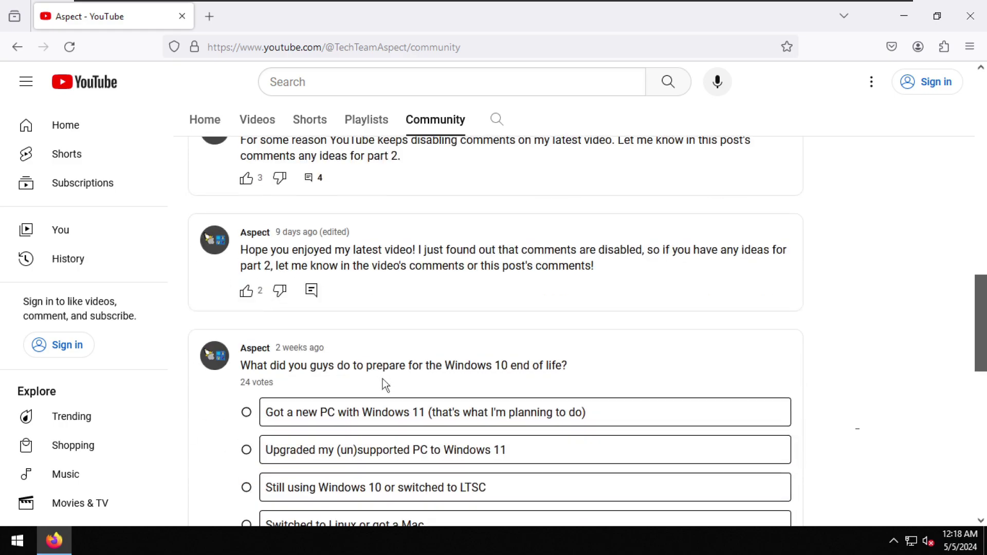
scroll(384, 381, up, 15)
click(257, 120)
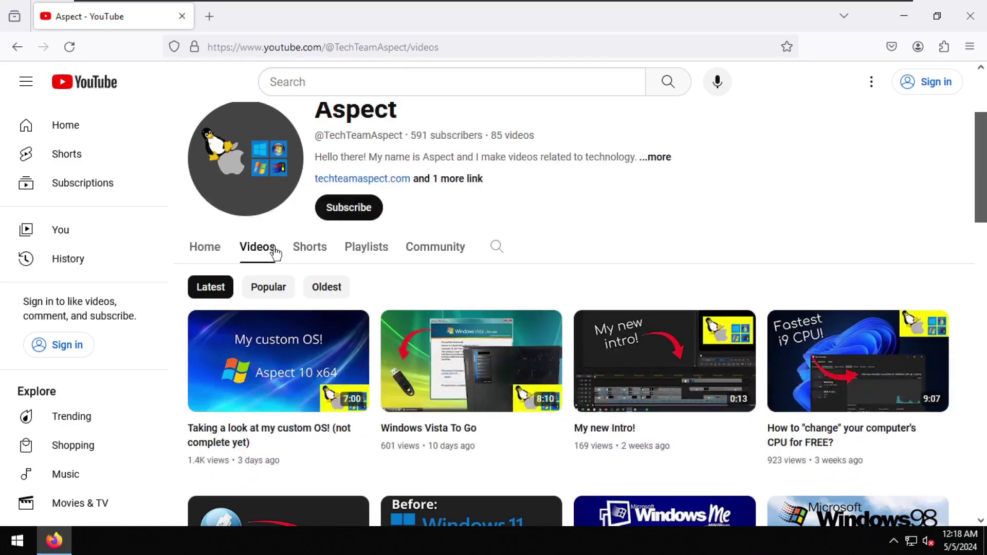
scroll(276, 249, down, 10)
scroll(276, 253, up, 7)
scroll(533, 303, up, 5)
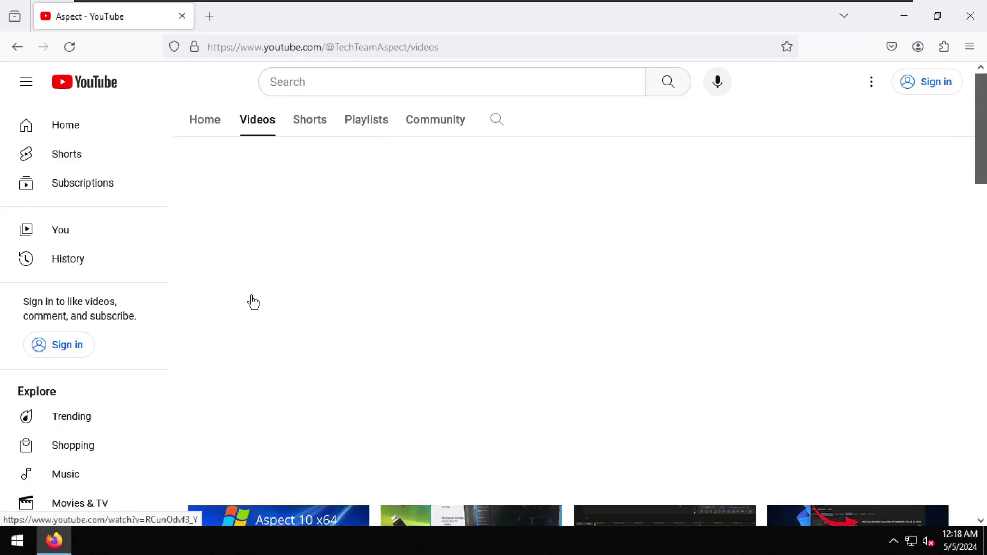
scroll(253, 303, up, 5)
click(205, 400)
scroll(300, 499, down, 2)
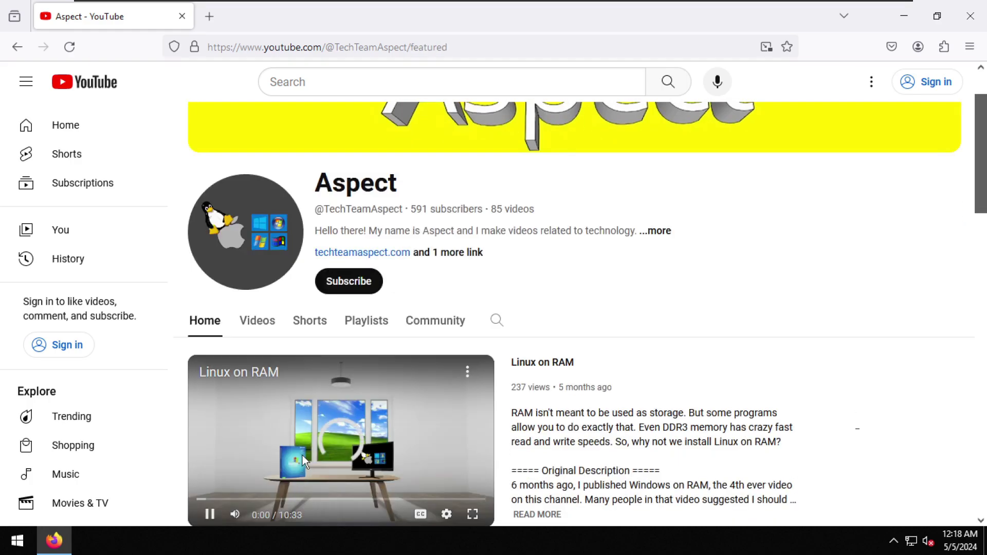
scroll(288, 453, down, 18)
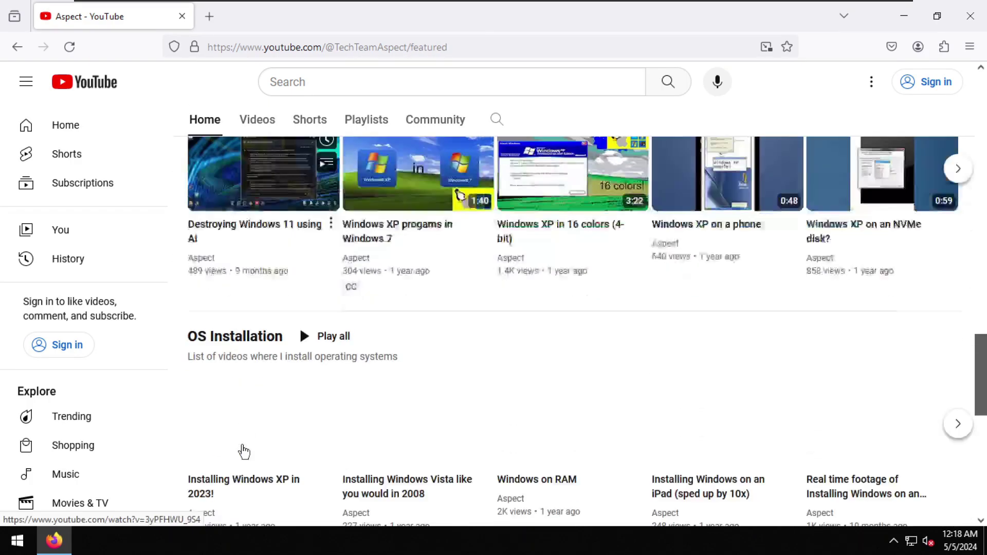
scroll(243, 452, down, 3)
scroll(474, 388, up, 15)
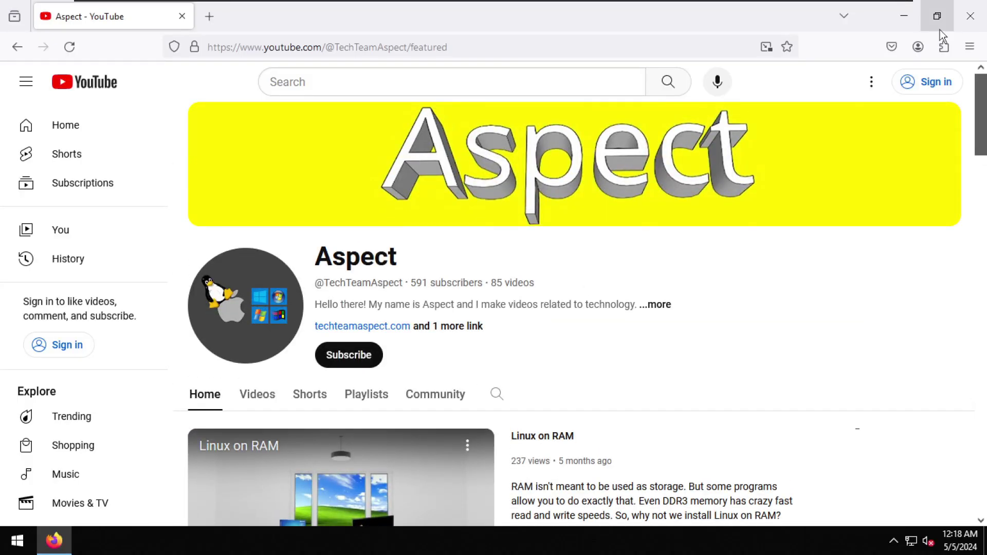
Close Firefox and open the Start menu program folders shell:common start menu\programs and shell:start menu\programs.
click(970, 16)
key(super)
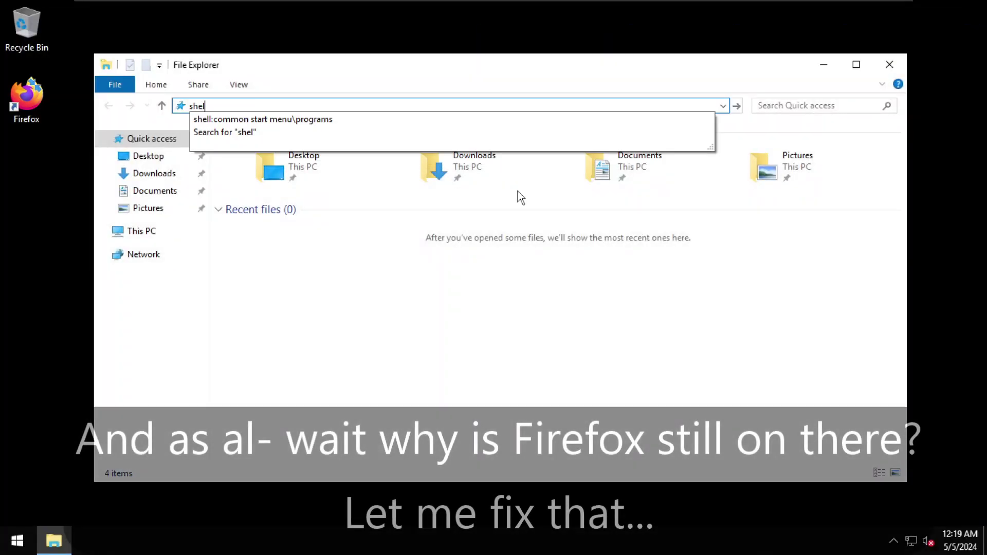
key(Down)
key(Return)
key(alt+d)
text(shell:start menu\programs)
key(Return)
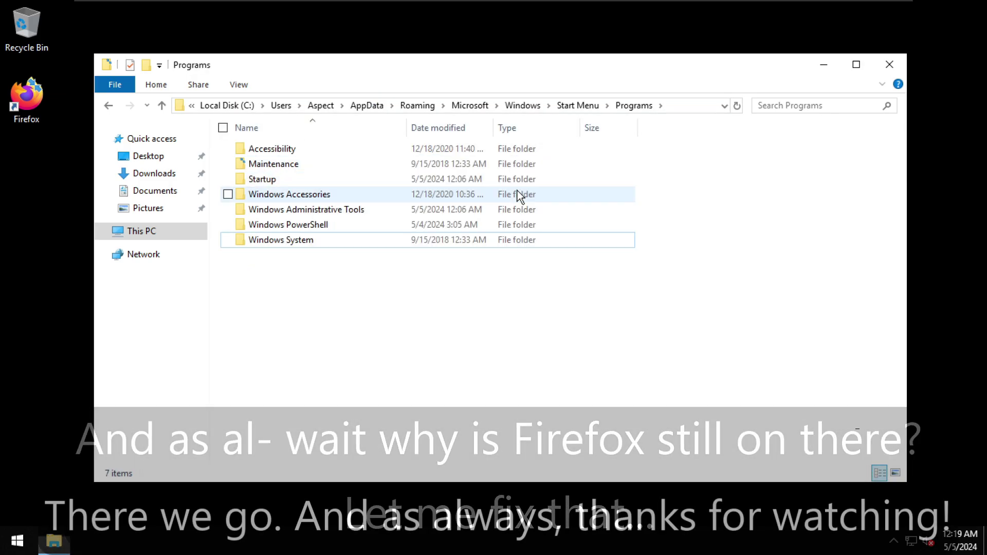
Shut down the computer.
key(super)
click(21, 508)
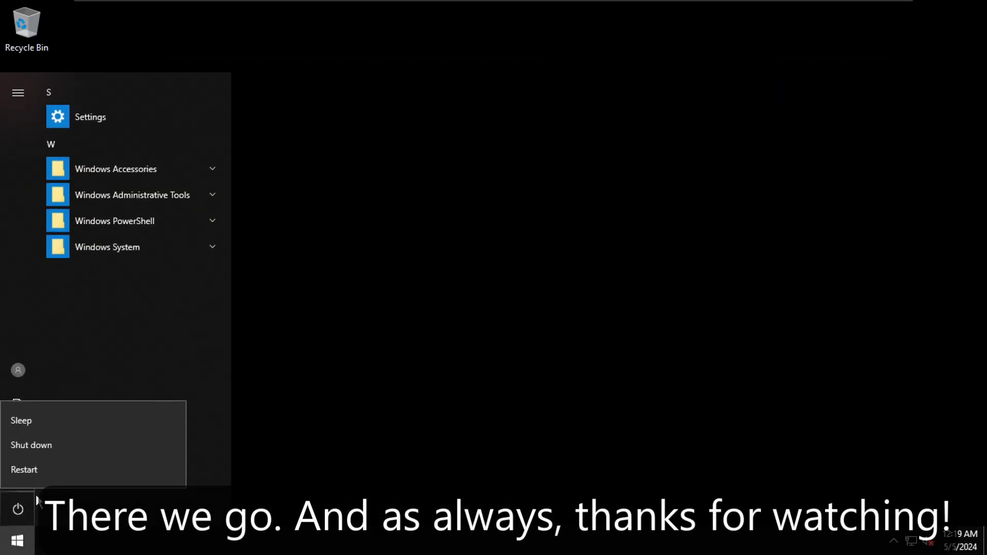
click(26, 443)
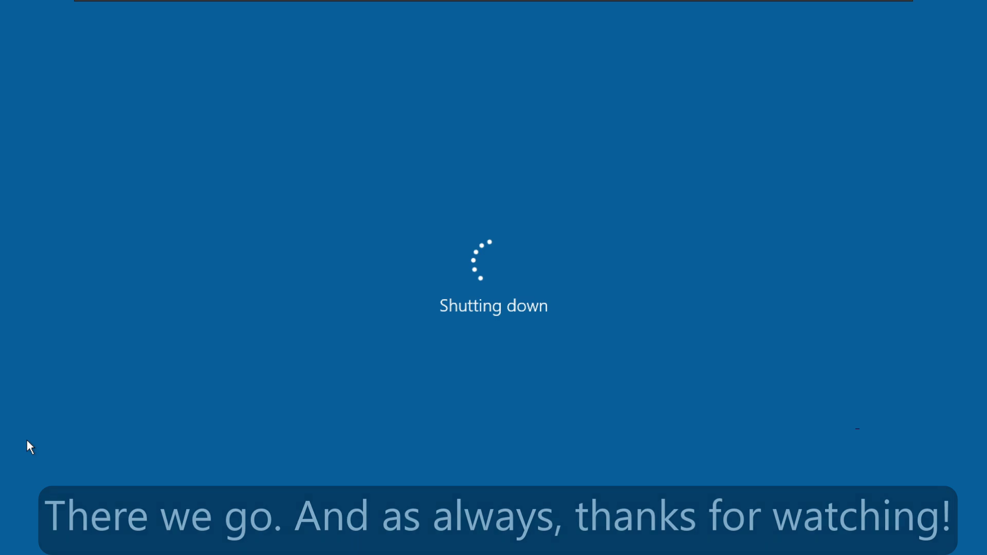